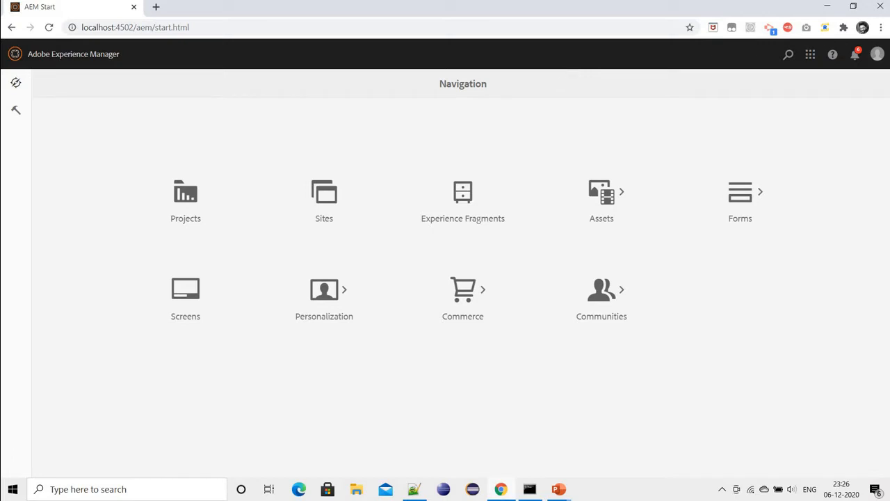
Open the We.Retail English page under Language Masters for editing and hide the editor's side panel.
{"action": "left_click", "coordinate": [333, 211]}
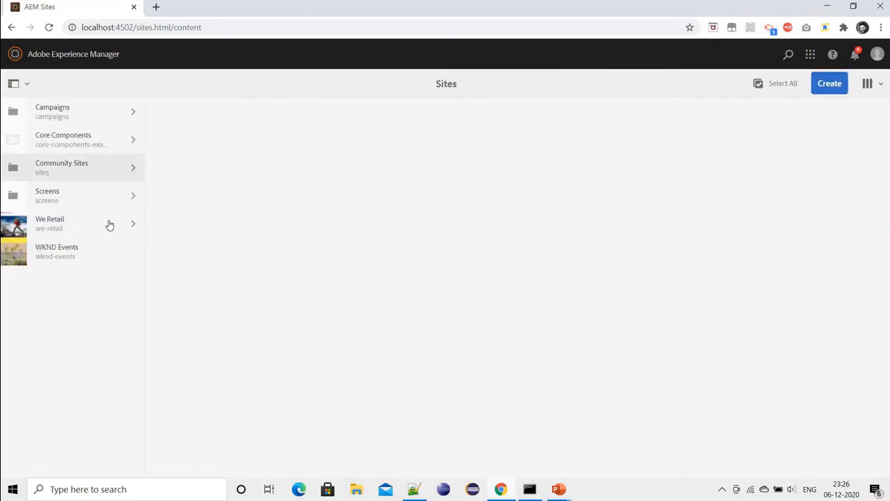
{"action": "left_click", "coordinate": [249, 114]}
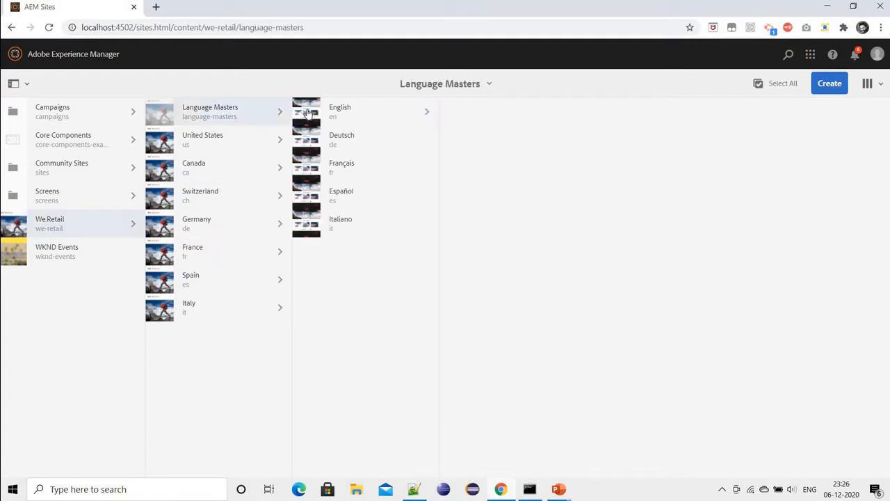
{"action": "left_click", "coordinate": [343, 116]}
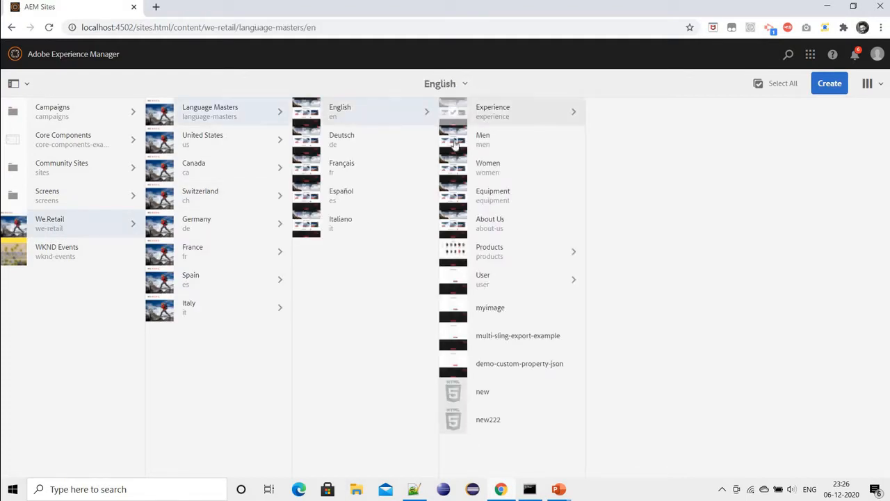
{"action": "left_click", "coordinate": [306, 111]}
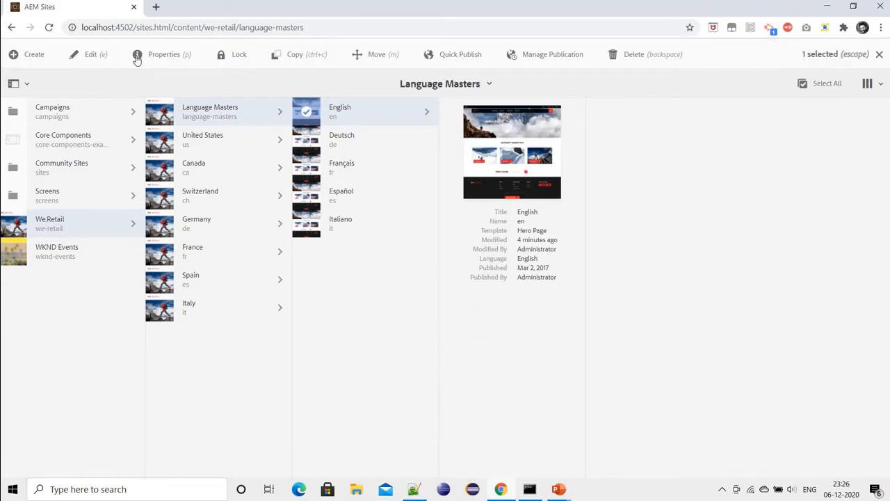
{"action": "left_click", "coordinate": [101, 60]}
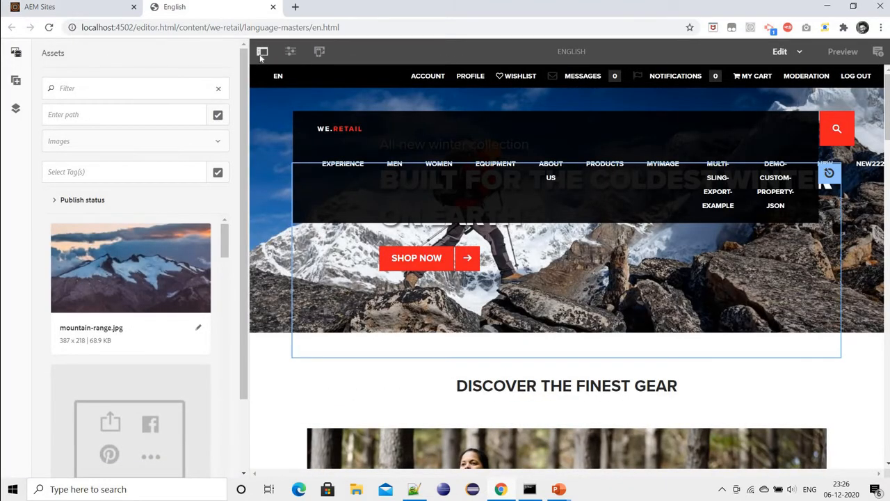
{"action": "left_click", "coordinate": [263, 54]}
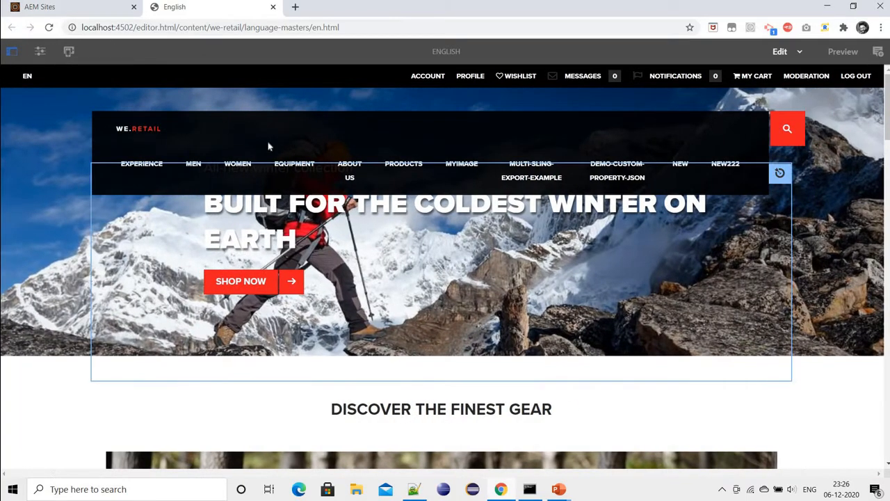
Examine the components and sections of the English page, from the hero image down to the footer.
{"action": "scroll", "coordinate": [360, 271], "scroll_direction": "down", "scroll_amount": 20}
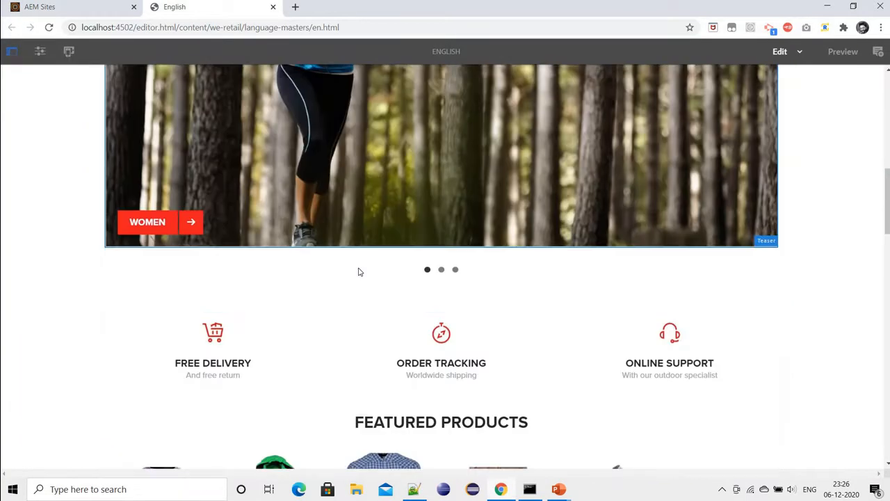
{"action": "scroll", "coordinate": [360, 268], "scroll_direction": "down", "scroll_amount": 5}
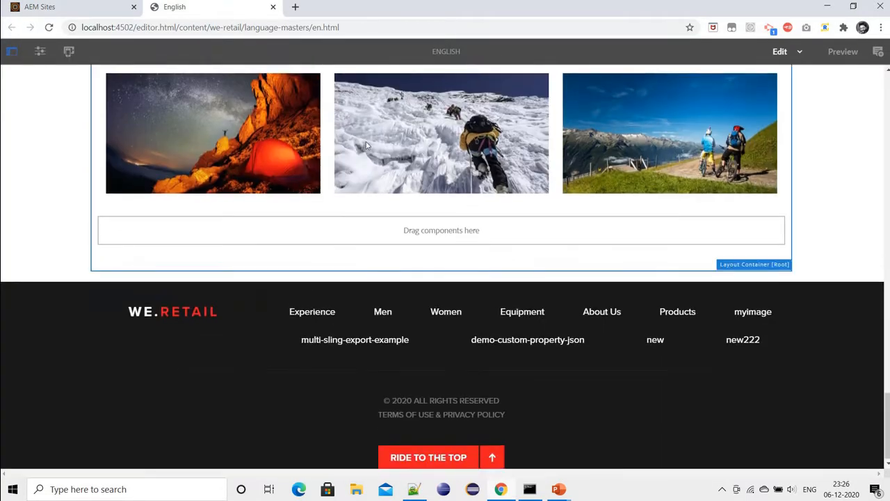
{"action": "scroll", "coordinate": [343, 218], "scroll_direction": "up", "scroll_amount": 7}
{"action": "scroll", "coordinate": [343, 218], "scroll_direction": "up", "scroll_amount": 10}
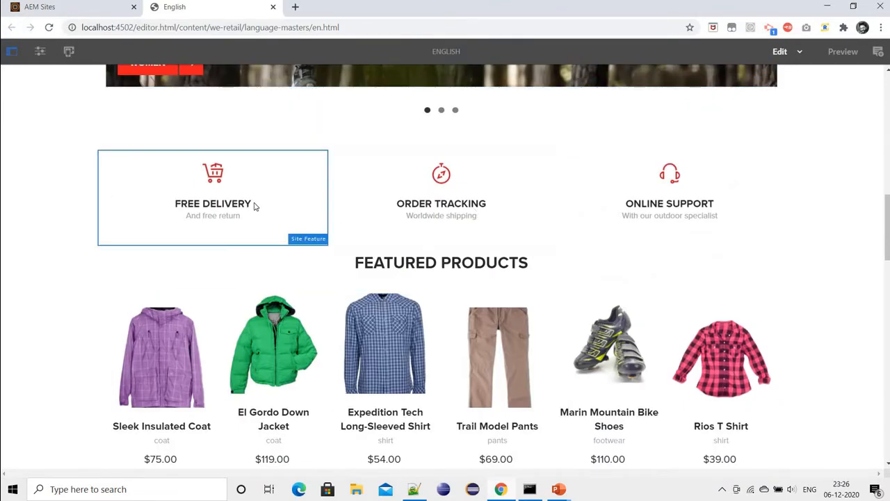
{"action": "scroll", "coordinate": [254, 202], "scroll_direction": "up", "scroll_amount": 5}
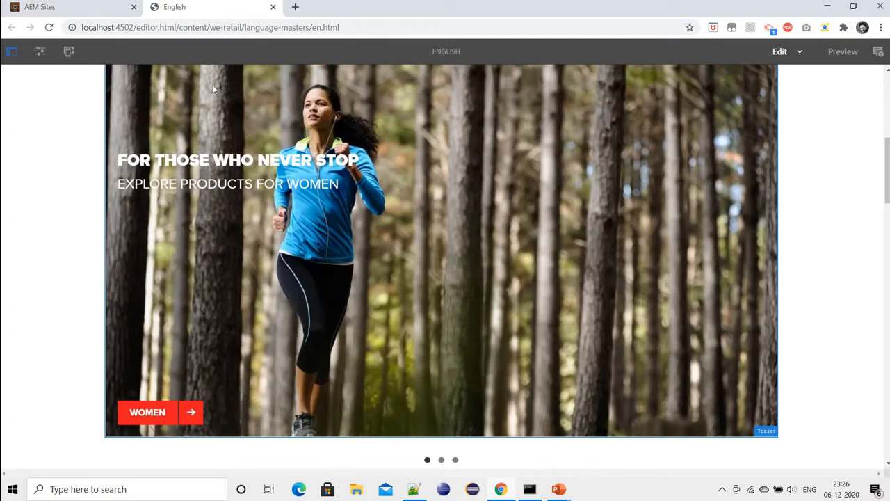
{"action": "scroll", "coordinate": [46, 306], "scroll_direction": "down", "scroll_amount": 3}
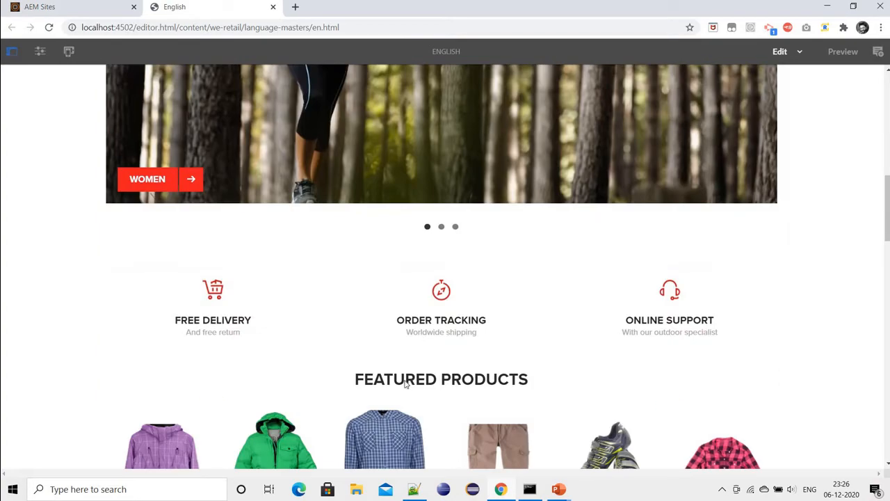
{"action": "scroll", "coordinate": [409, 443], "scroll_direction": "down", "scroll_amount": 5}
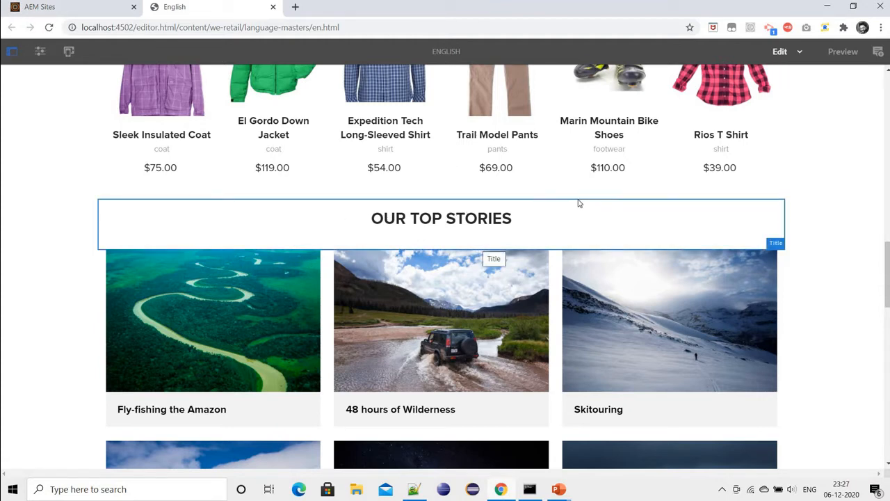
{"action": "scroll", "coordinate": [515, 204], "scroll_direction": "up", "scroll_amount": 3}
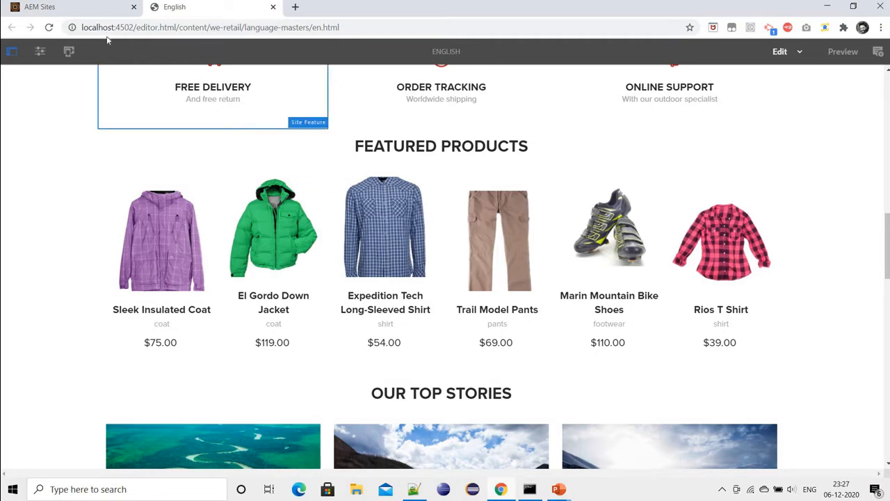
Return to the AEM start page from the Sites console and open the Configuration Browser.
{"action": "left_click", "coordinate": [108, 13]}
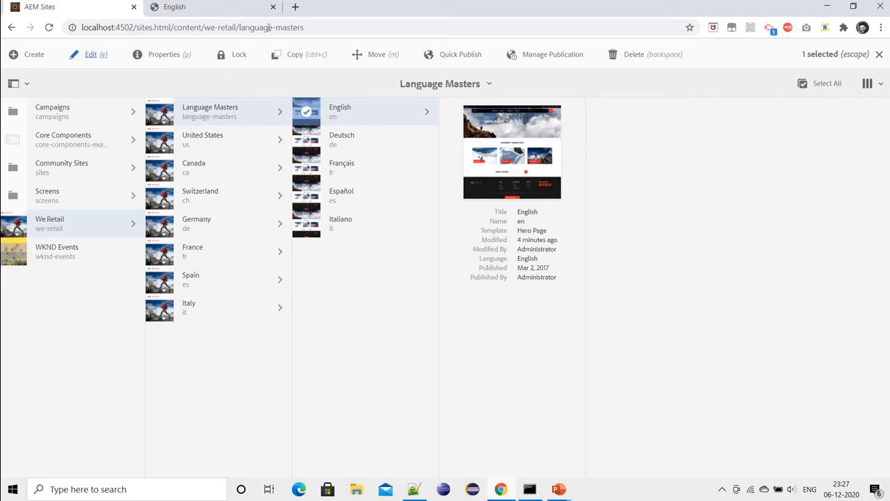
{"action": "left_click_drag", "start_coordinate": [141, 27], "coordinate": [574, 19]}
{"action": "key", "text": "BackSpace"}
{"action": "key", "text": "BackSpace"}
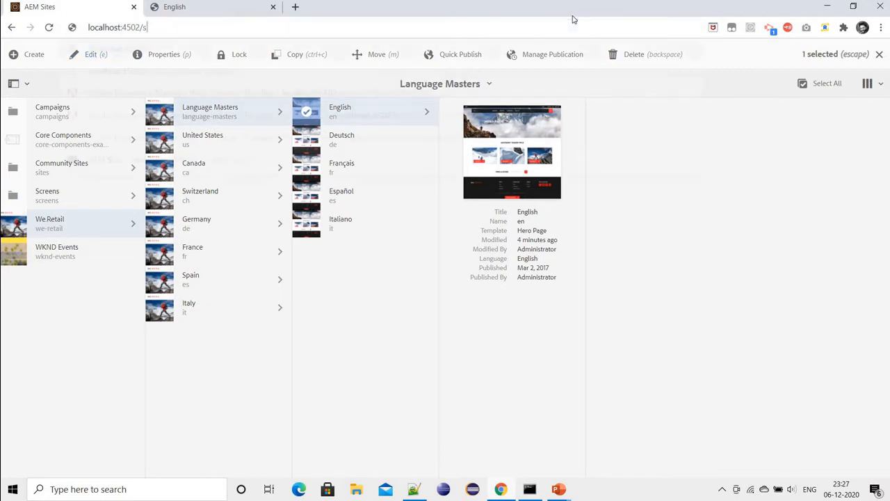
{"action": "key", "text": "Return"}
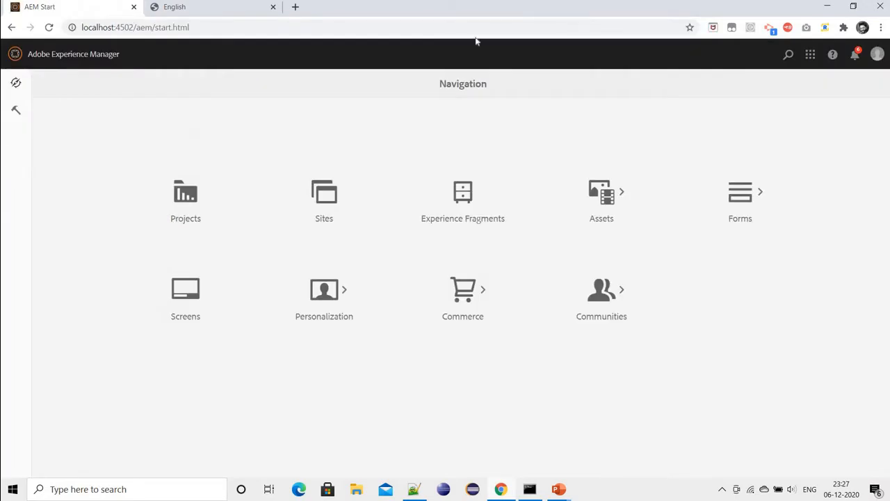
{"action": "left_click", "coordinate": [18, 114]}
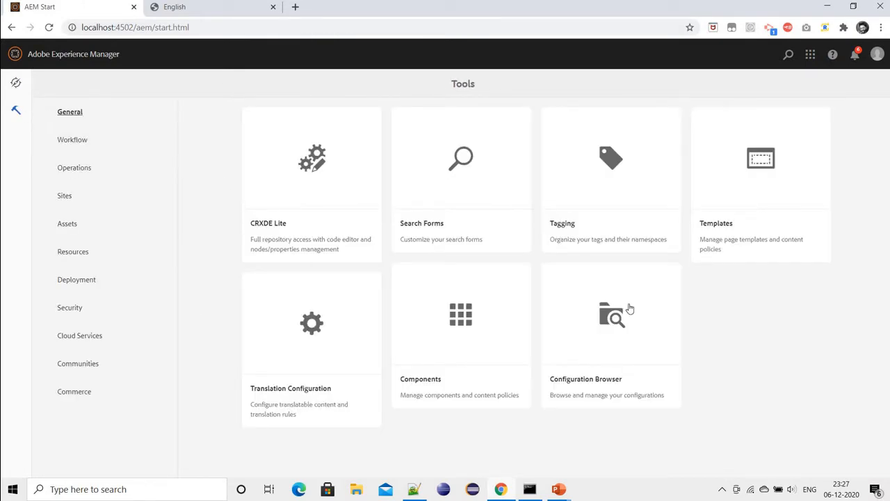
{"action": "left_click", "coordinate": [617, 322]}
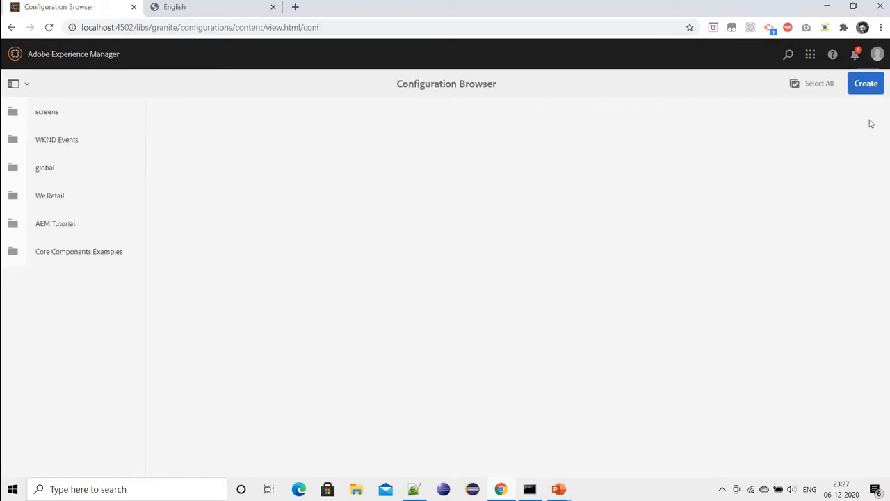
Create a configuration titled myfirsttemplatefolder with Editable Templates enabled.
{"action": "left_click", "coordinate": [862, 84]}
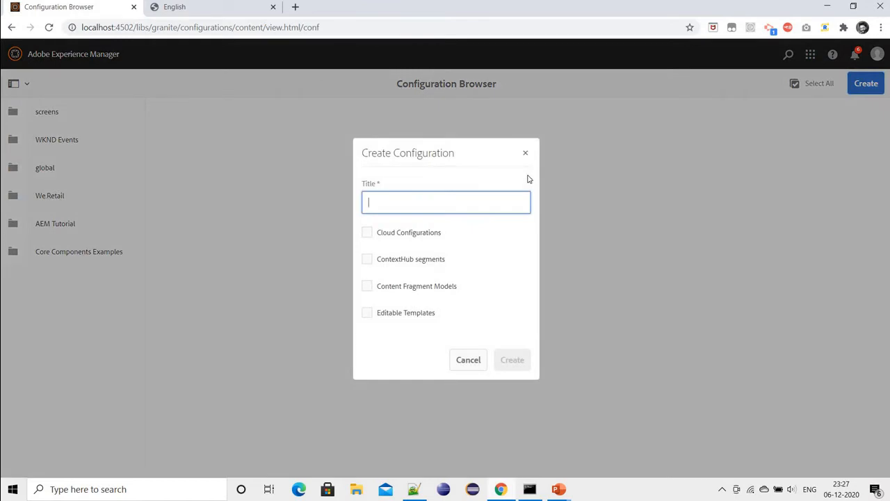
{"action": "type", "text": "my"}
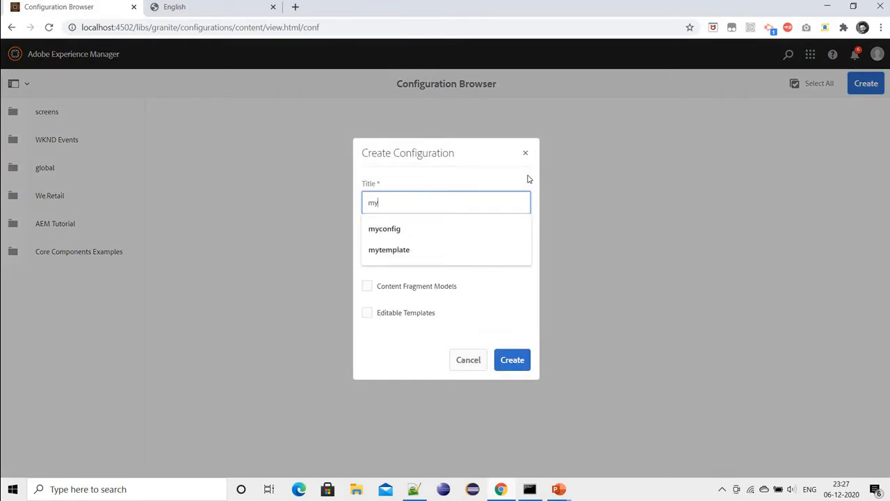
{"action": "type", "text": "firstte"}
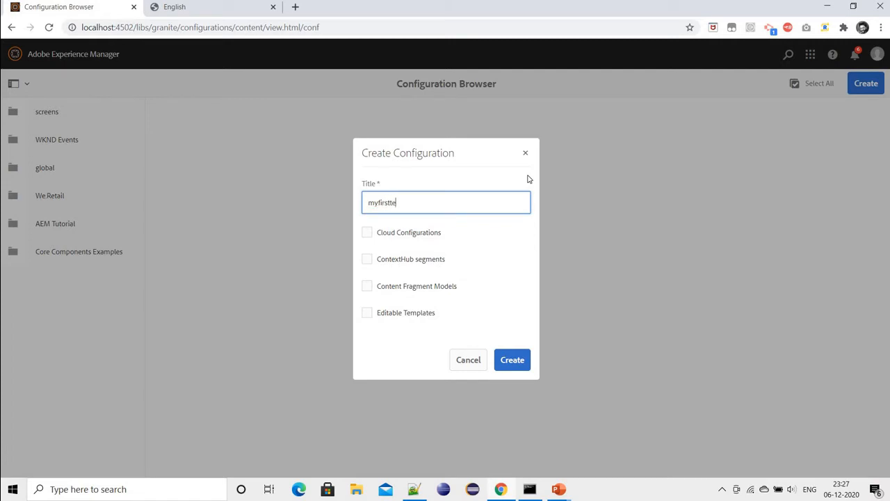
{"action": "type", "text": "mplatefolder"}
{"action": "left_click", "coordinate": [369, 314]}
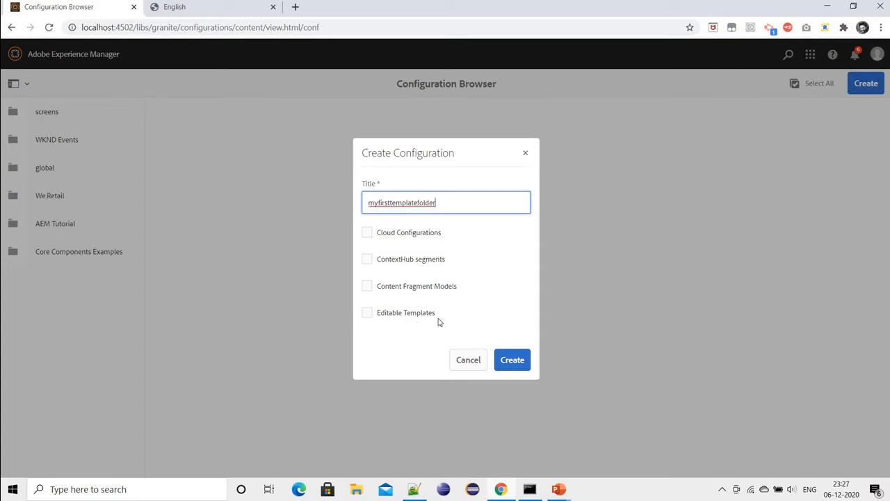
{"action": "left_click", "coordinate": [514, 362]}
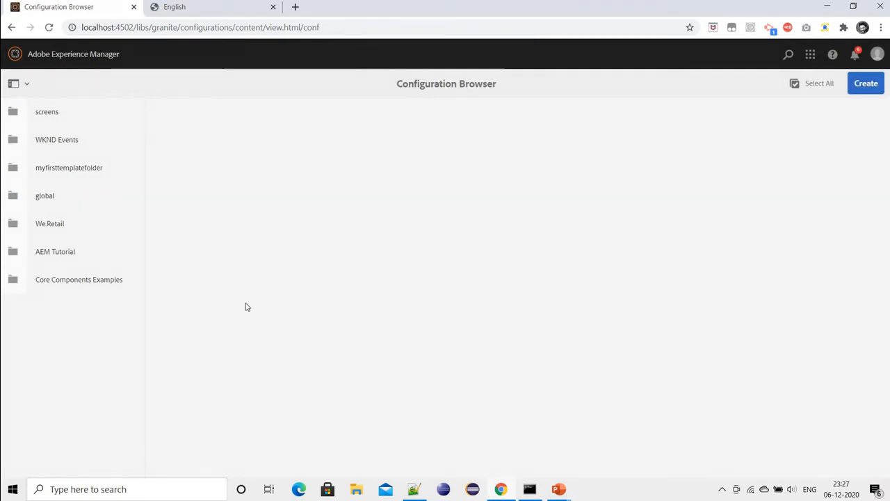
Open the myfirsttemplatefolder folder in the Templates console.
{"action": "left_click", "coordinate": [30, 58]}
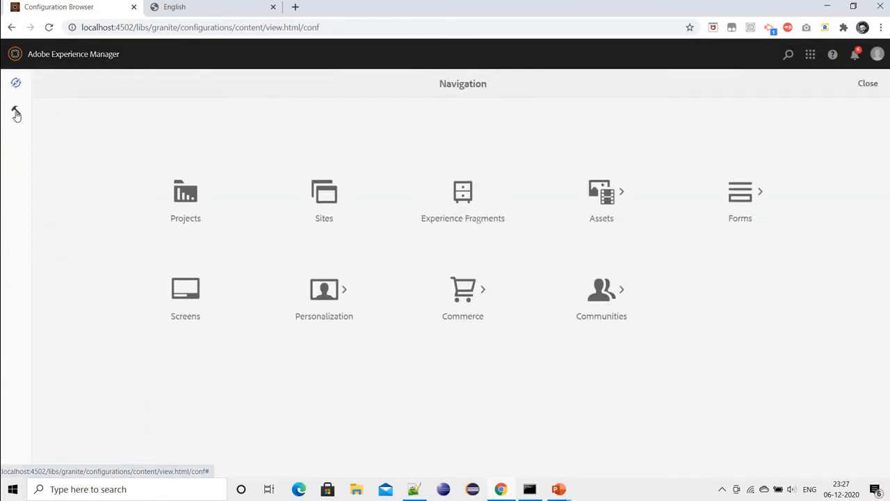
{"action": "left_click", "coordinate": [17, 113]}
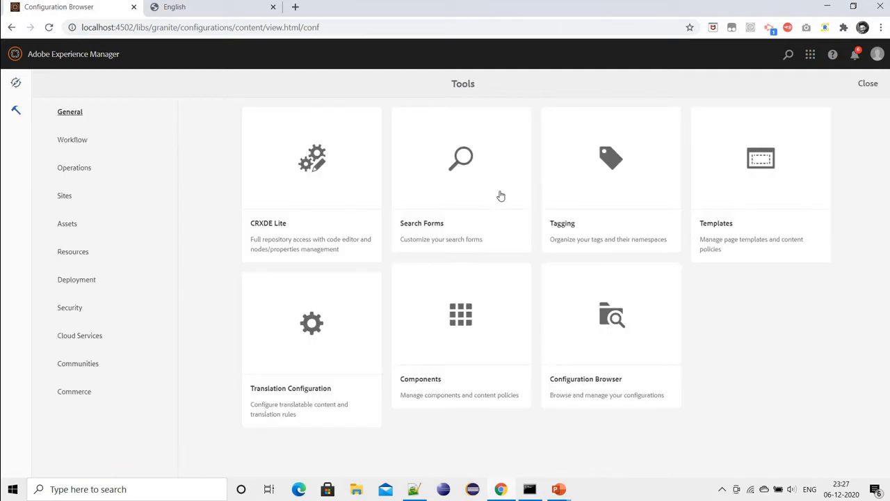
{"action": "left_click", "coordinate": [766, 171]}
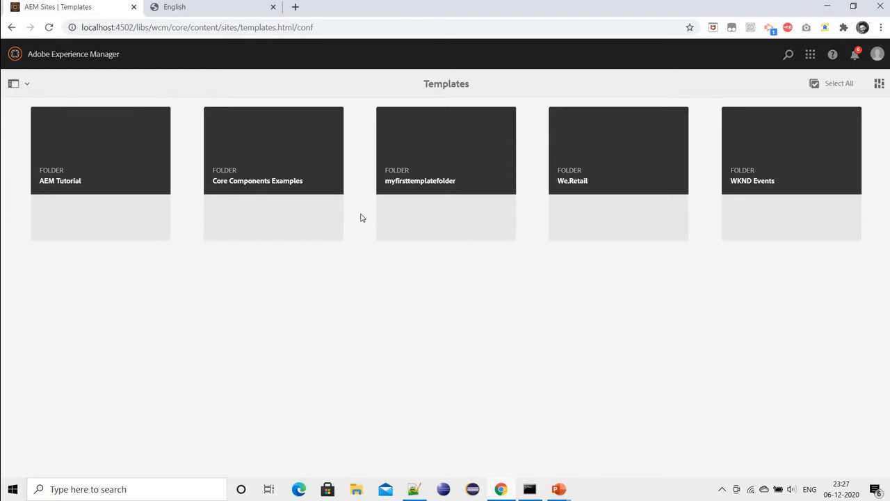
{"action": "left_click", "coordinate": [443, 161]}
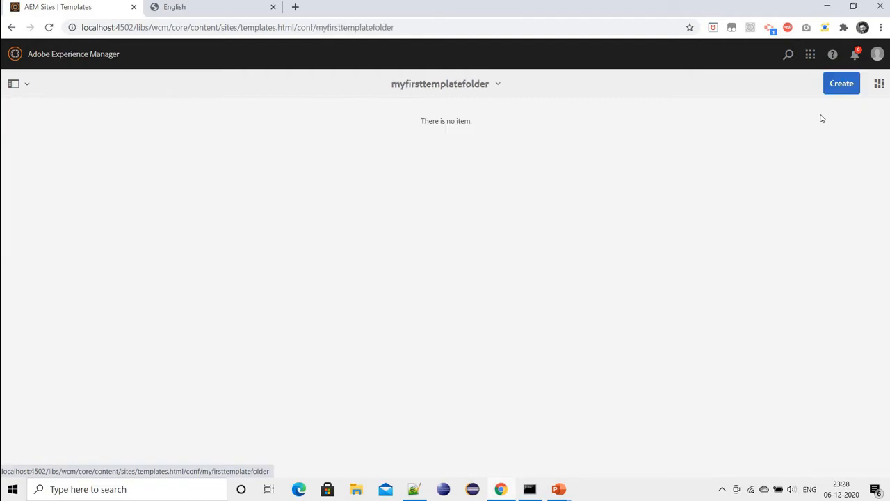
Start a new template in myfirsttemplatefolder based on the HTML5 Page template type.
{"action": "left_click", "coordinate": [842, 83]}
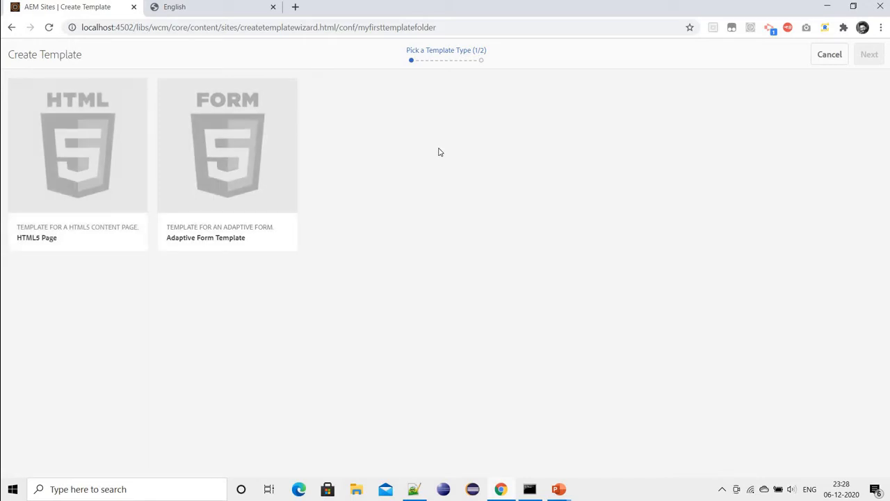
{"action": "left_click", "coordinate": [82, 172]}
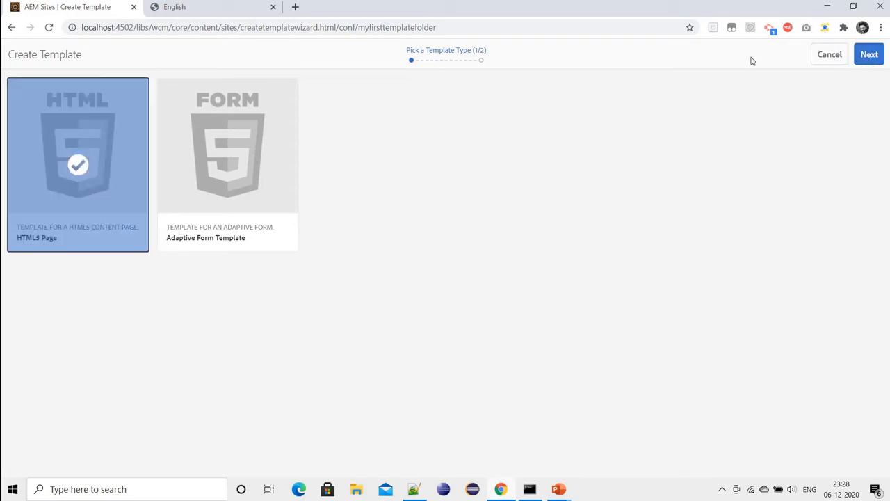
{"action": "left_click", "coordinate": [869, 55]}
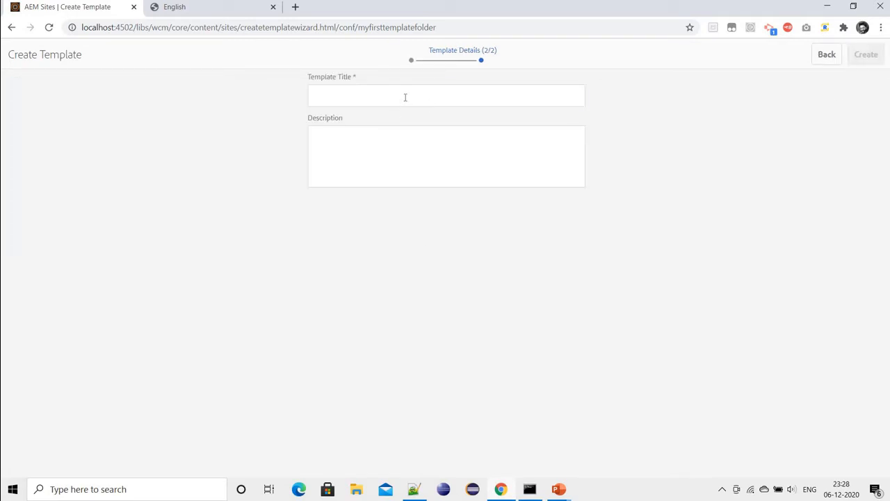
Title the template myeditabletemplate and create it.
{"action": "left_click", "coordinate": [407, 98]}
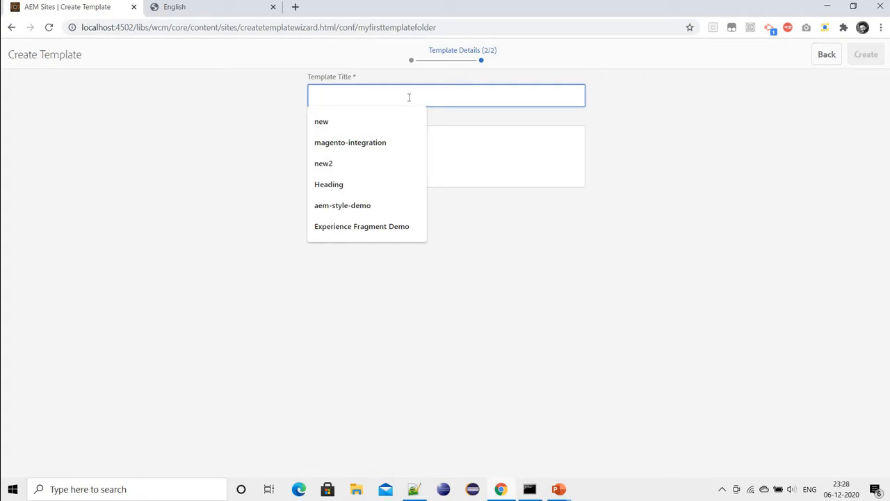
{"action": "type", "text": "my"}
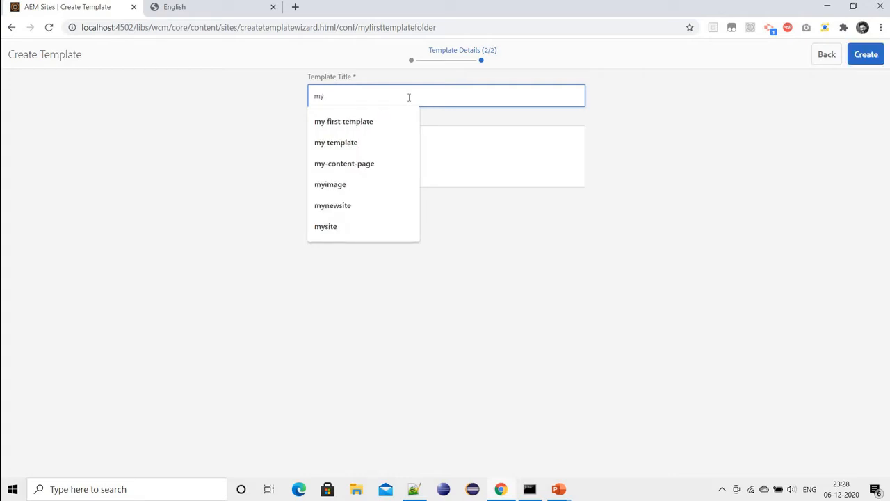
{"action": "type", "text": "tem"}
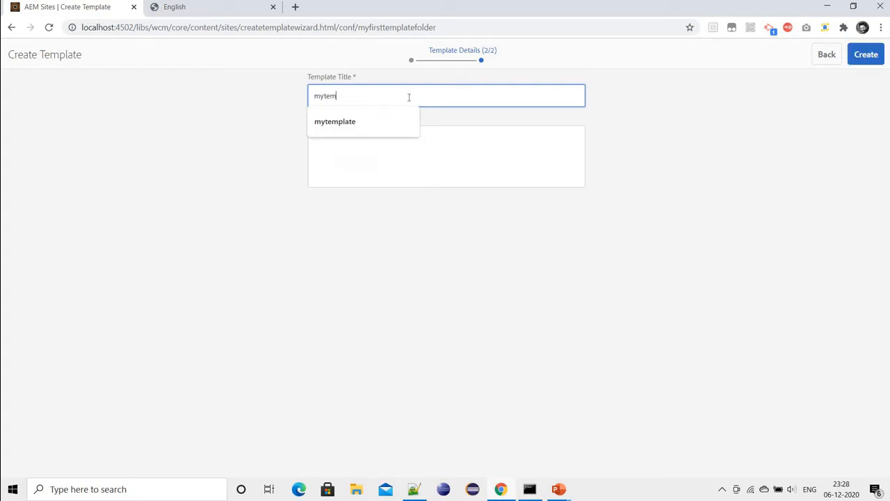
{"action": "key", "text": "BackSpace"}
{"action": "type", "text": "editable"}
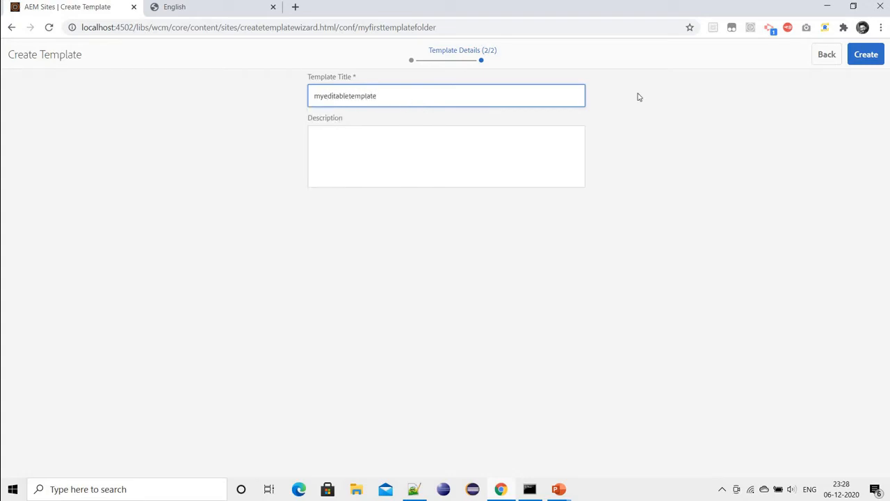
{"action": "left_click", "coordinate": [867, 55]}
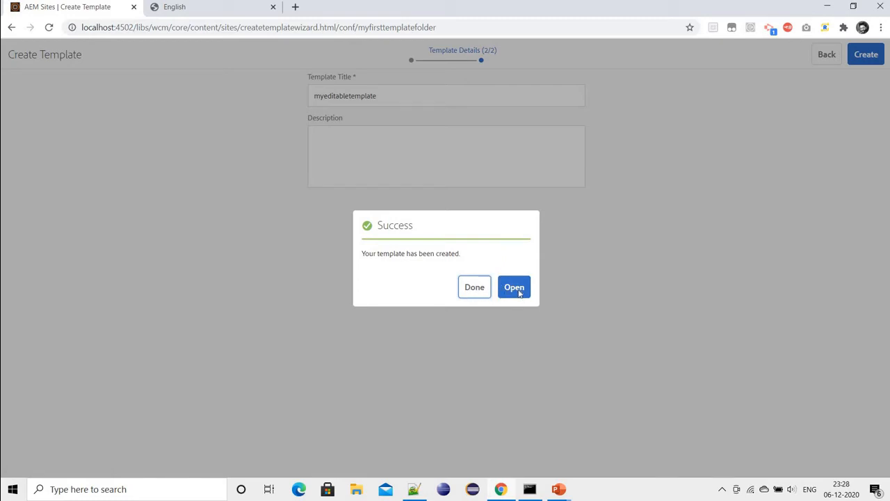
Open the created myeditabletemplate in the editor and bring up its available components, assets and content tree.
{"action": "left_click", "coordinate": [505, 285]}
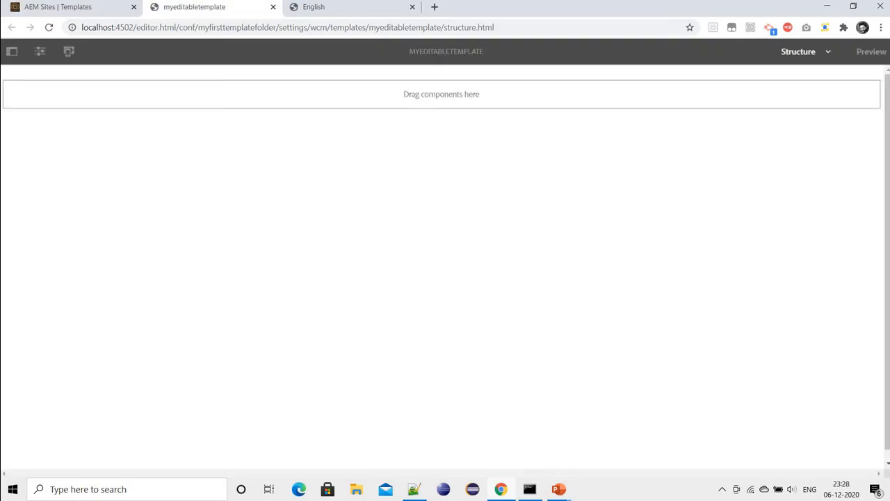
{"action": "left_click", "coordinate": [15, 59]}
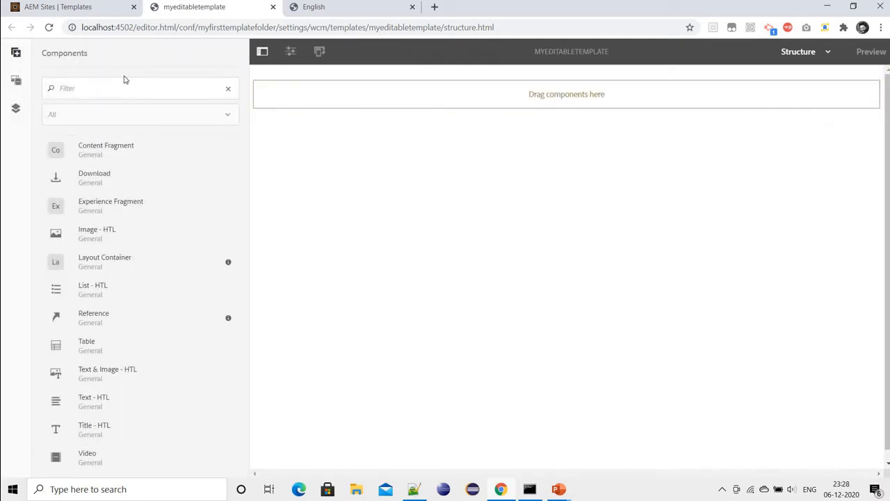
{"action": "left_click", "coordinate": [16, 81]}
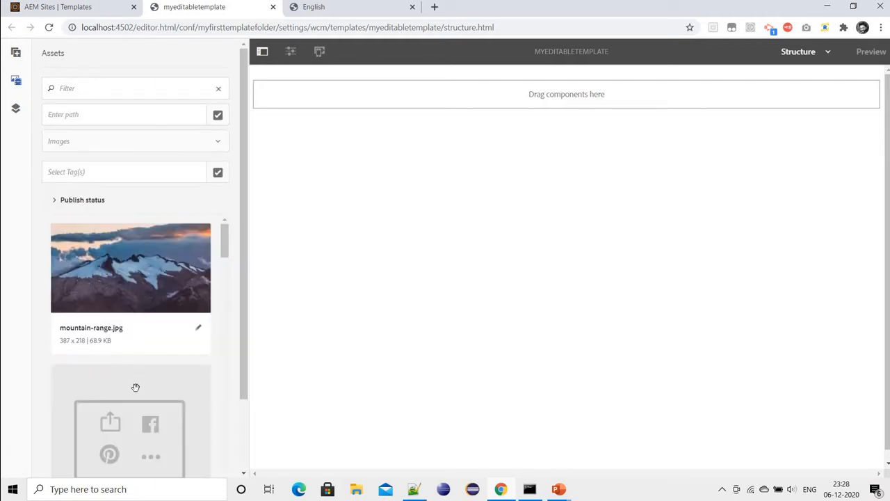
{"action": "left_click", "coordinate": [16, 108]}
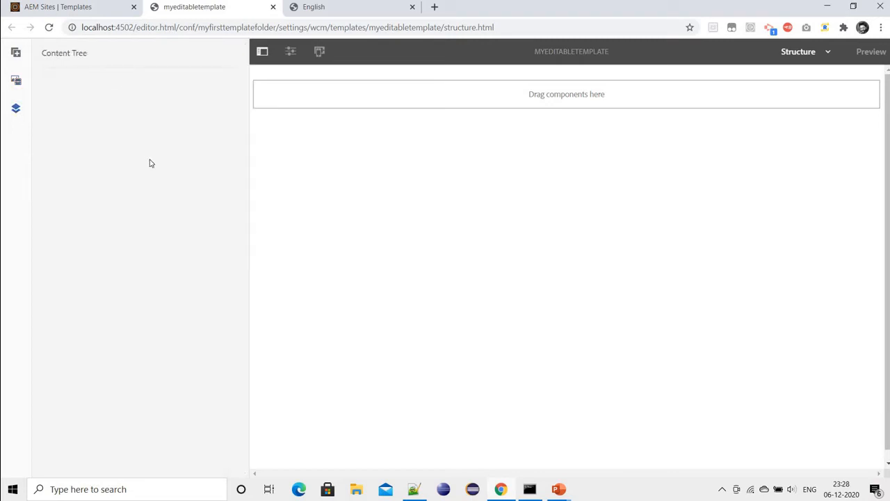
Examine the template's page information options, the device emulator and the available editing modes.
{"action": "left_click", "coordinate": [292, 52]}
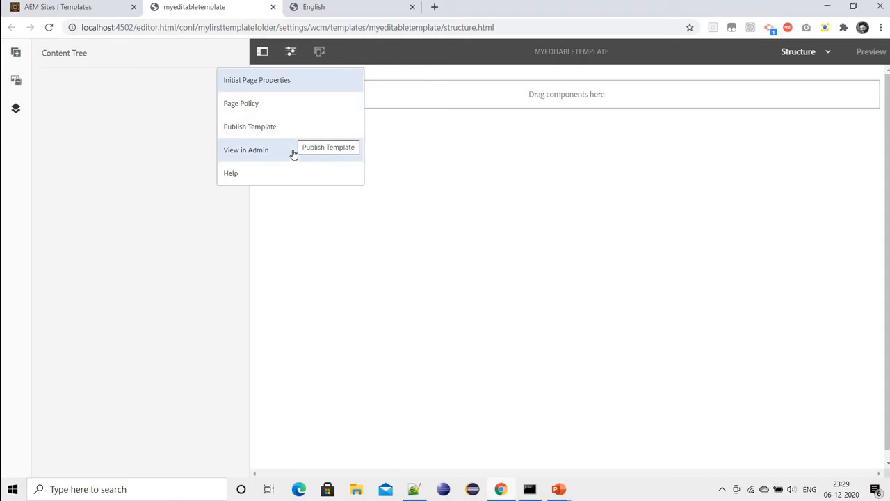
{"action": "left_click", "coordinate": [320, 53]}
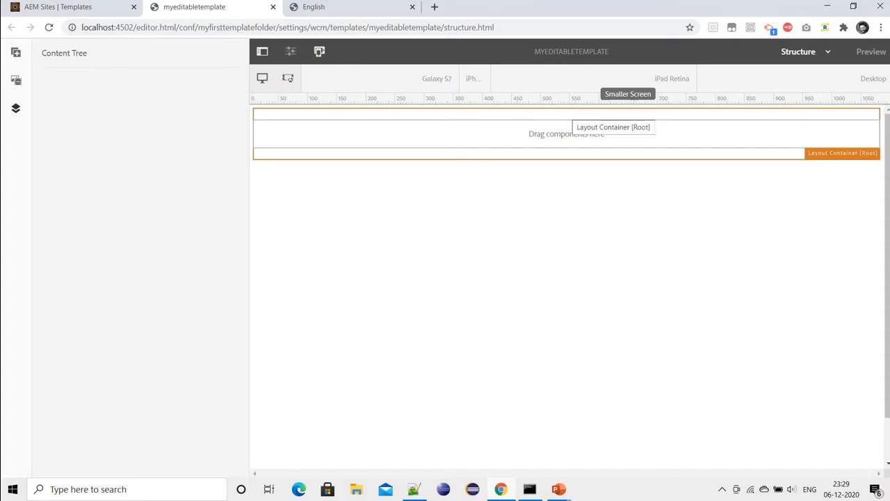
{"action": "left_click", "coordinate": [807, 55]}
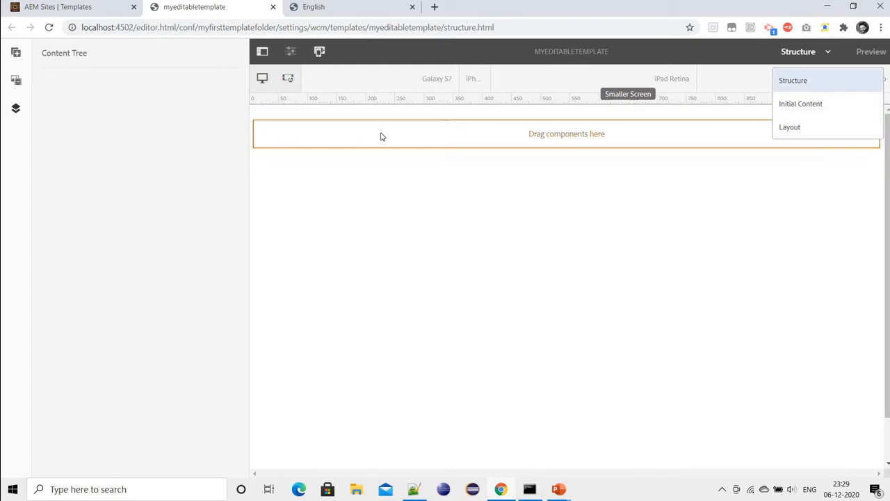
Insert a Text - HTL component into the template's empty root layout container.
{"action": "left_click", "coordinate": [420, 142]}
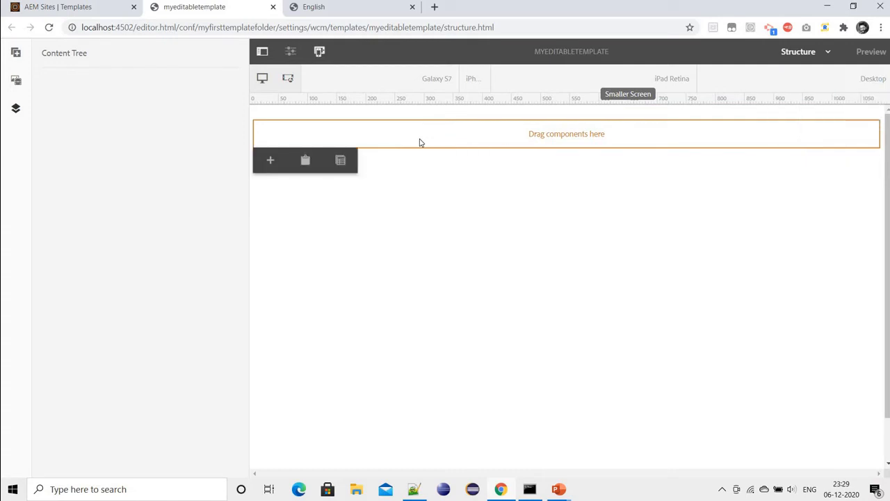
{"action": "left_click", "coordinate": [282, 163]}
{"action": "type", "text": "text"}
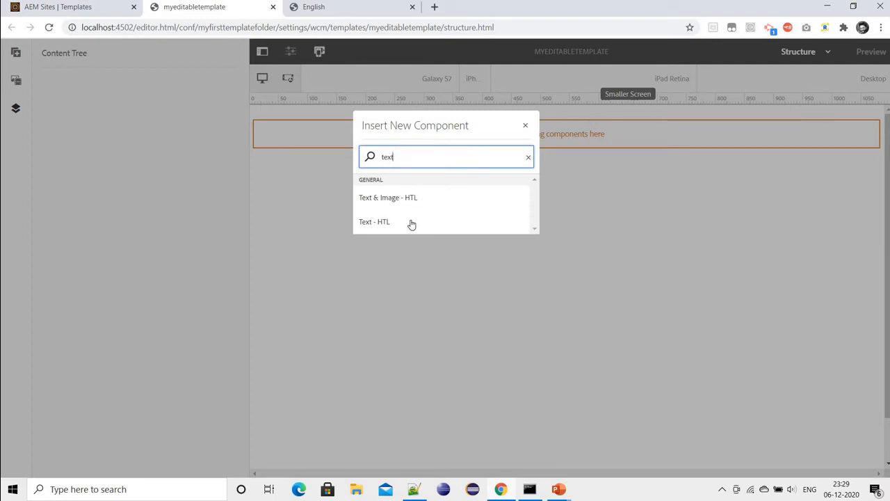
{"action": "left_click", "coordinate": [416, 221]}
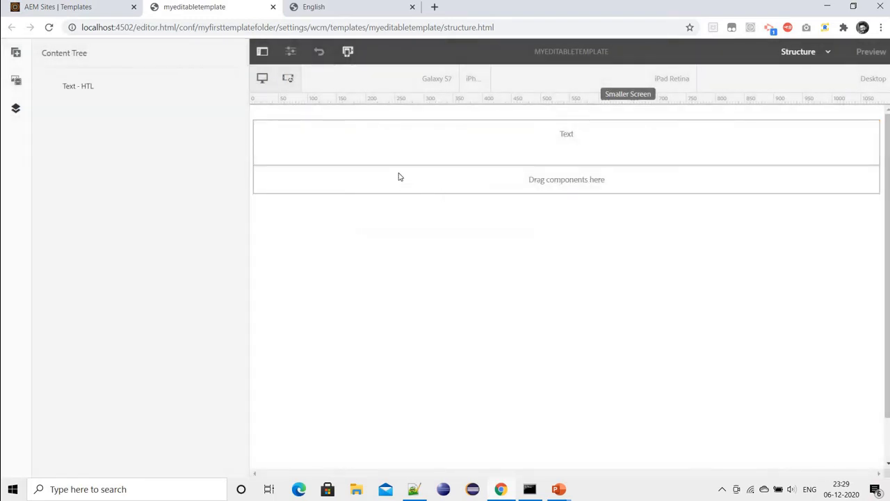
Insert a Text & Image - HTL component below the text component.
{"action": "double_click", "coordinate": [505, 192]}
{"action": "type", "text": "text"}
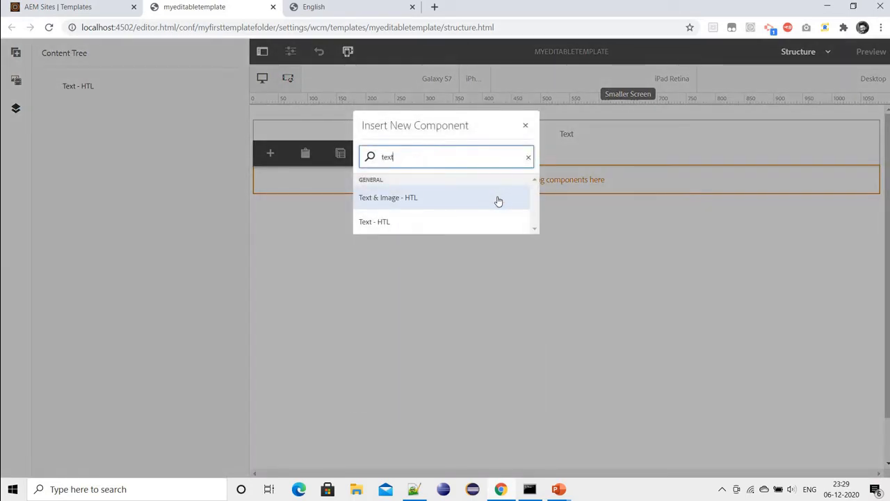
{"action": "left_click", "coordinate": [498, 199]}
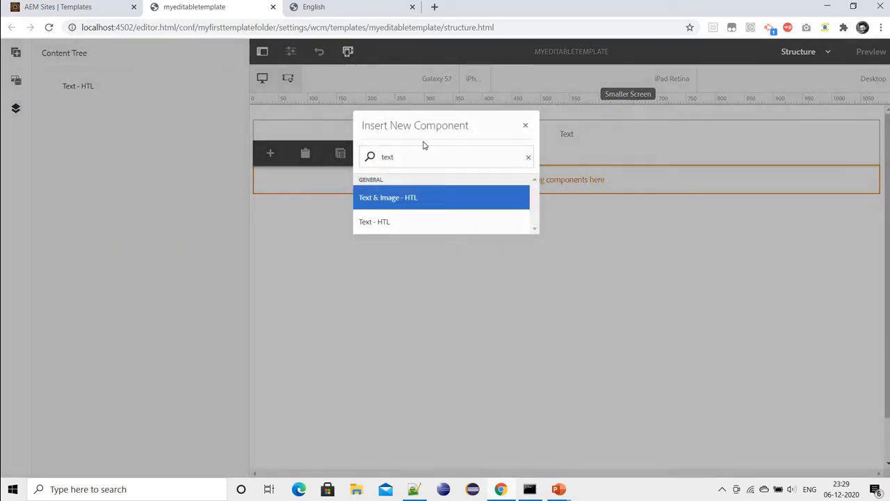
Enter "This is my header" in the text component and save it.
{"action": "left_click", "coordinate": [279, 179]}
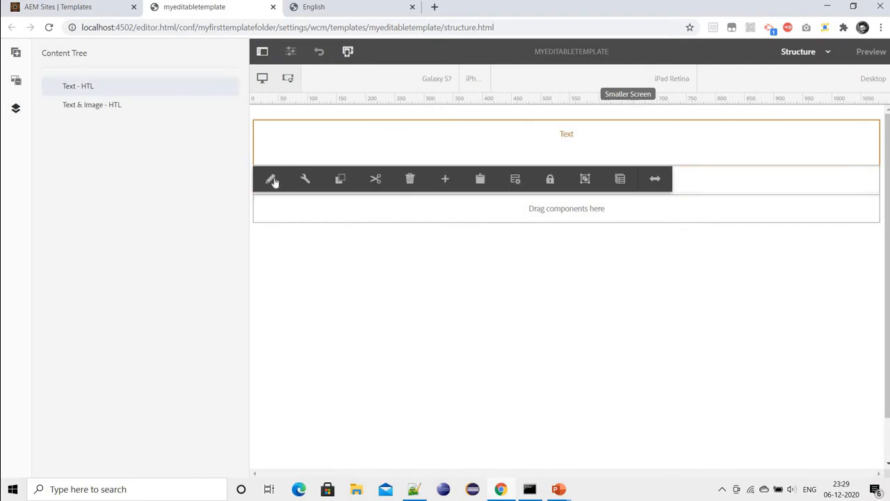
{"action": "double_click", "coordinate": [398, 161]}
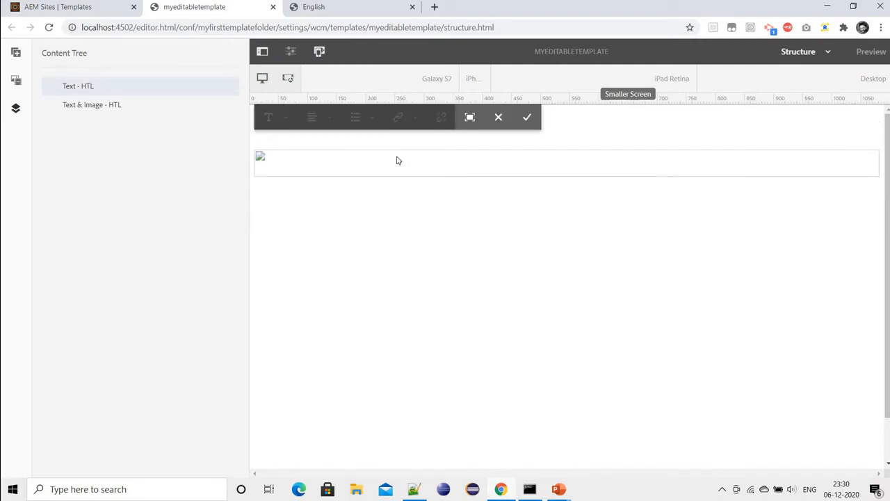
{"action": "left_click", "coordinate": [353, 142]}
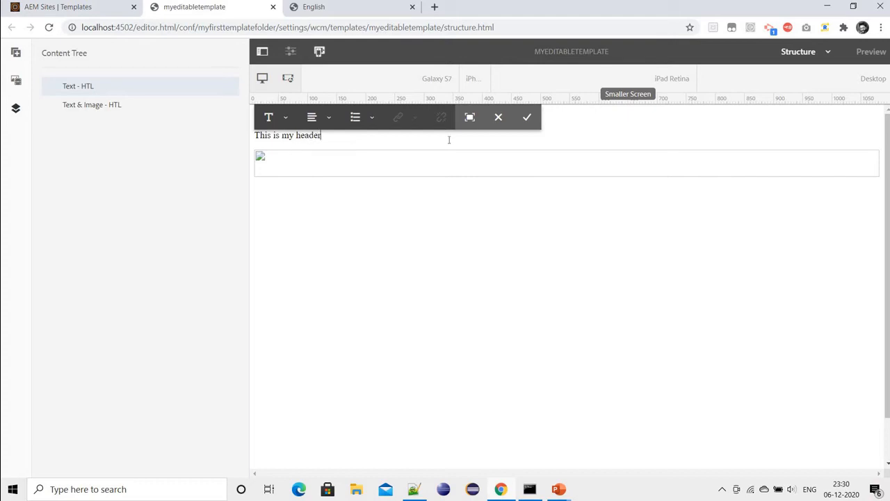
{"action": "left_click", "coordinate": [528, 117]}
Place the mountain-range.jpg asset as an image below the Text & Image component.
{"action": "left_click", "coordinate": [250, 171]}
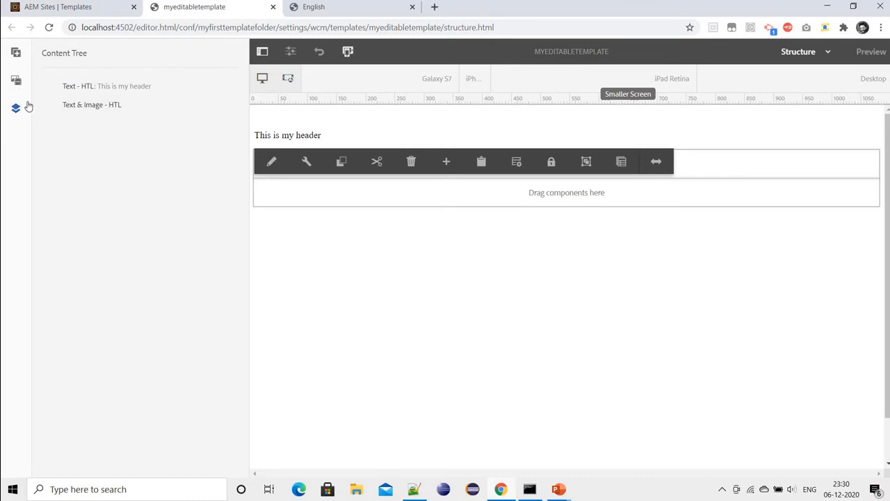
{"action": "left_click", "coordinate": [16, 80]}
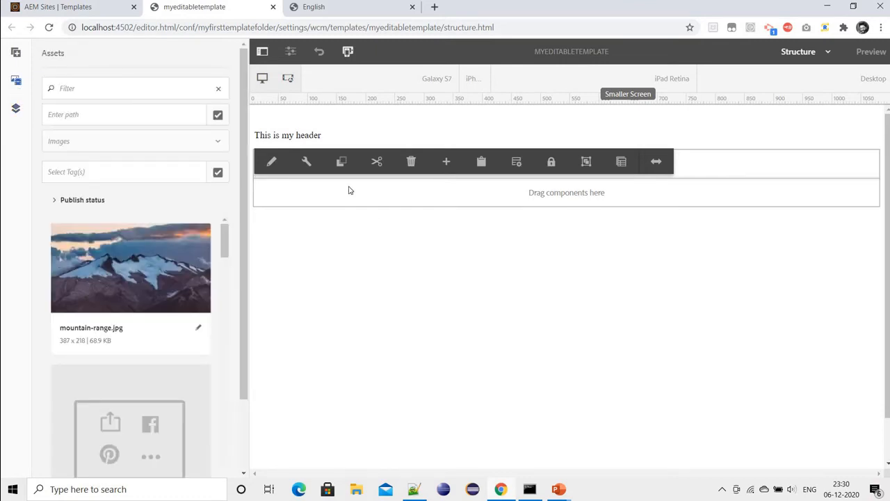
{"action": "left_click", "coordinate": [782, 167]}
{"action": "left_click_drag", "start_coordinate": [100, 282], "coordinate": [462, 182]}
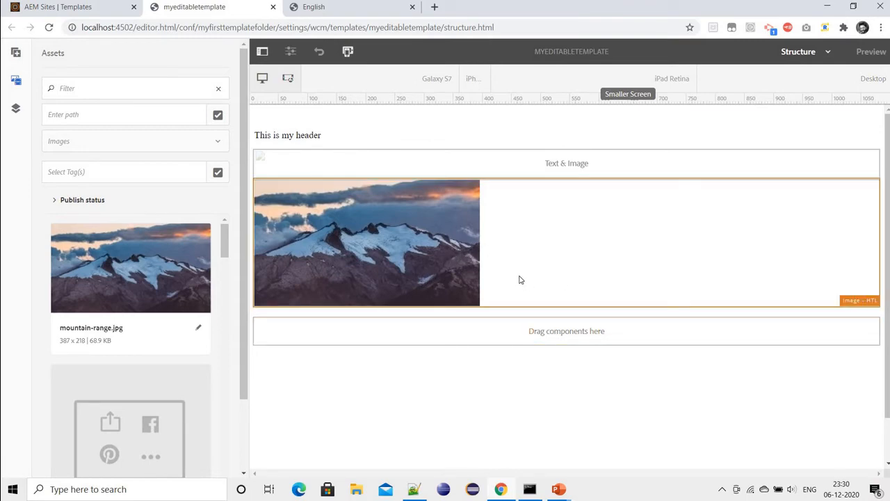
Narrow the mountain image component to about one third of the layout container's width.
{"action": "left_click", "coordinate": [630, 251]}
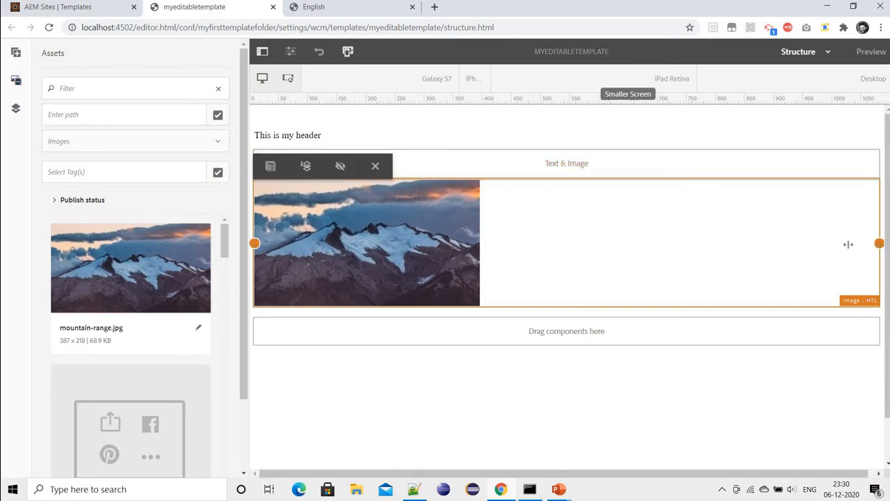
{"action": "left_click_drag", "start_coordinate": [879, 243], "coordinate": [462, 243]}
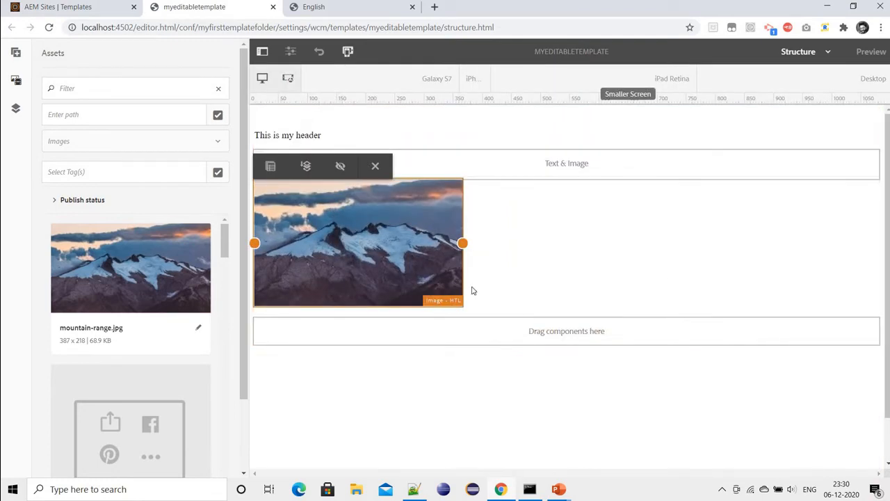
{"action": "left_click", "coordinate": [376, 166]}
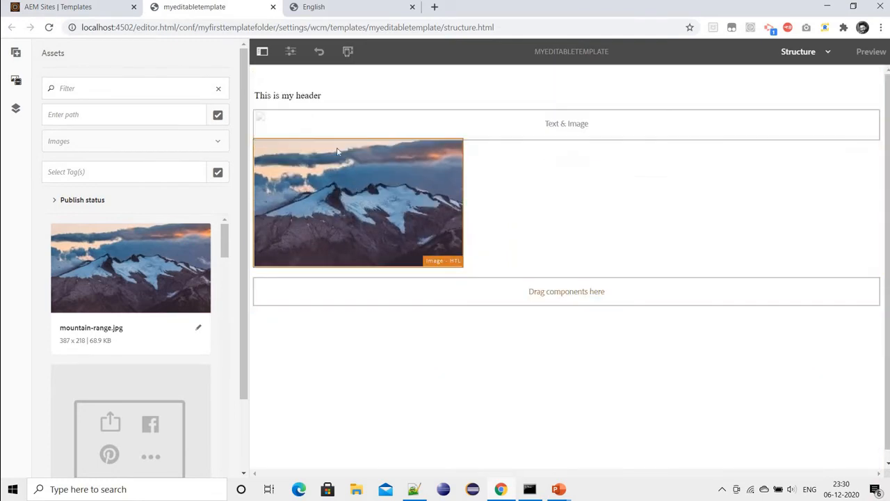
Copy the mountain image and paste it twice into the layout container to form a row of three.
{"action": "left_click", "coordinate": [337, 151]}
{"action": "left_click", "coordinate": [341, 128]}
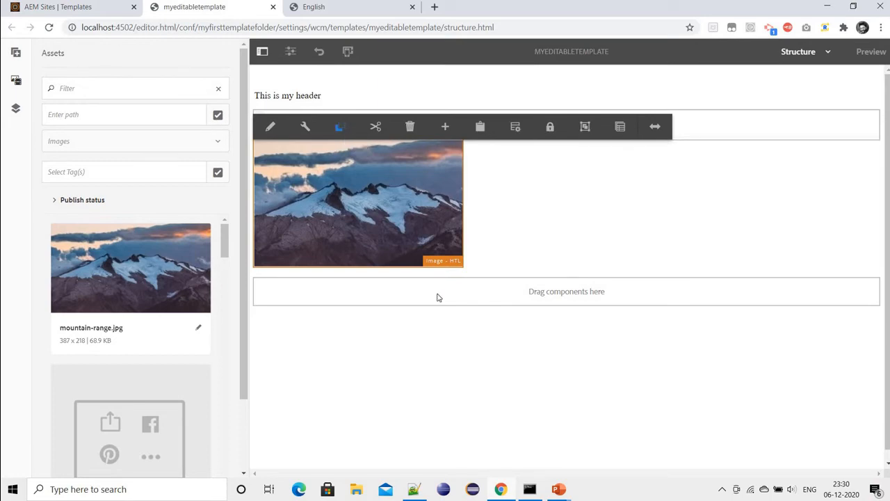
{"action": "left_click", "coordinate": [361, 280]}
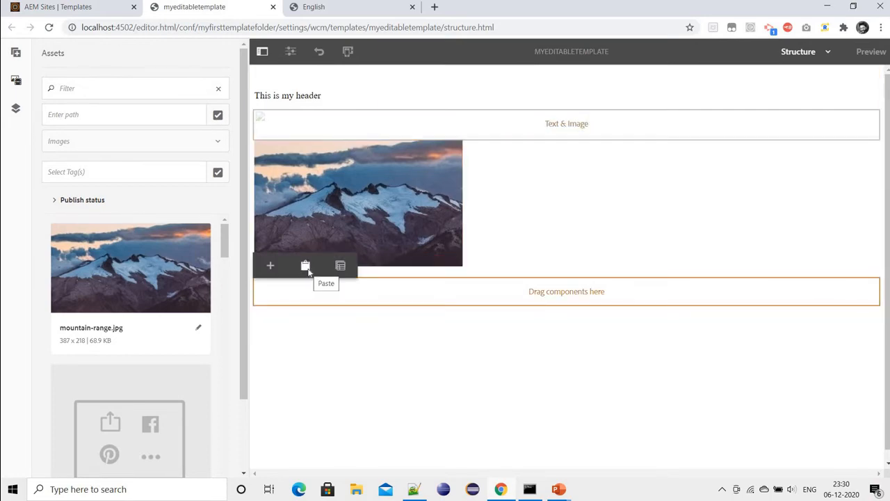
{"action": "left_click", "coordinate": [307, 267]}
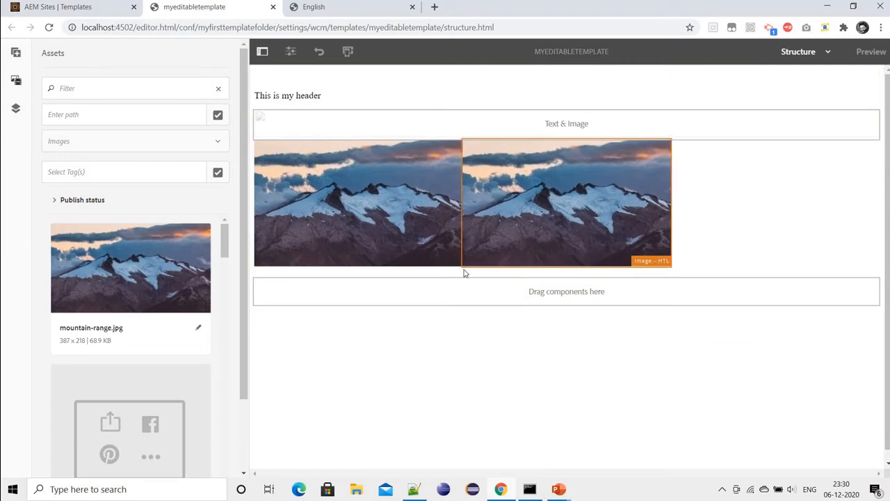
{"action": "left_click", "coordinate": [340, 277]}
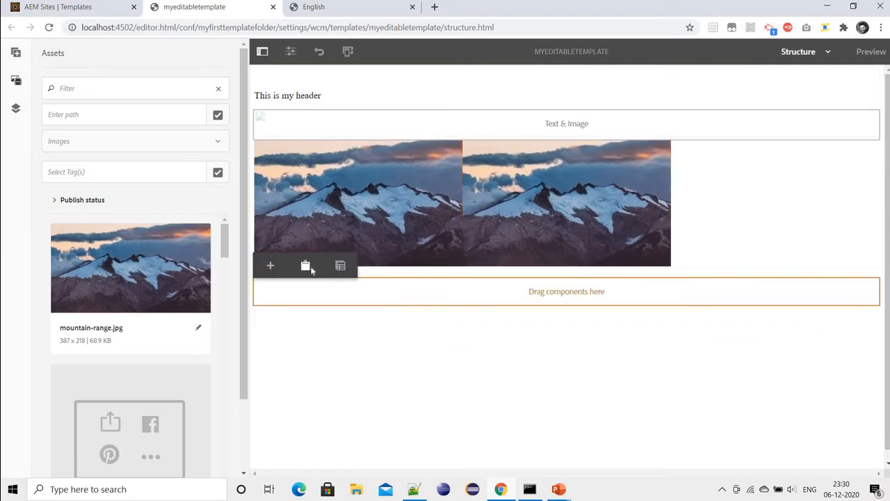
{"action": "left_click", "coordinate": [306, 266]}
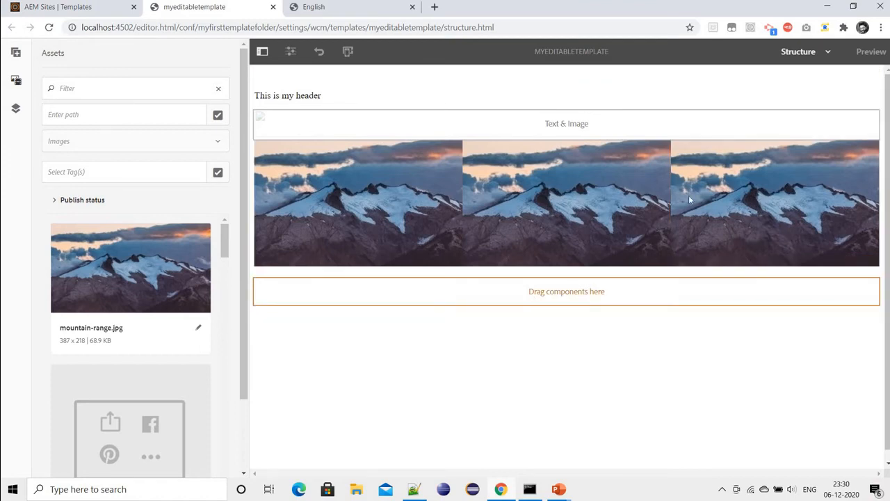
Widen the third mountain image component to span the full container width on its own row.
{"action": "left_click", "coordinate": [814, 185]}
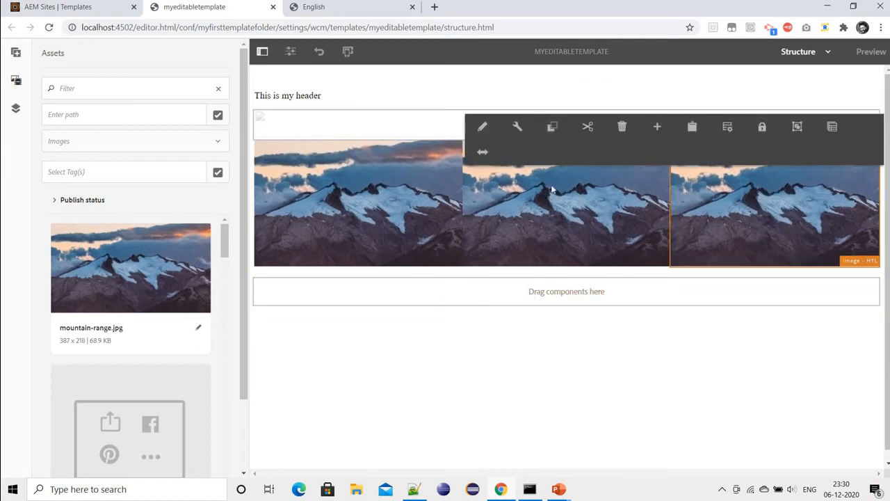
{"action": "left_click", "coordinate": [487, 153]}
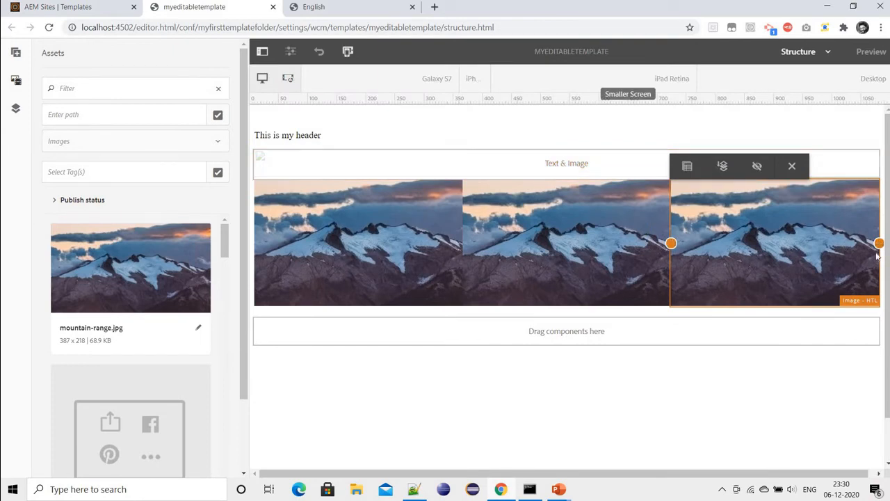
{"action": "left_click_drag", "start_coordinate": [879, 244], "coordinate": [697, 288]}
{"action": "left_click_drag", "start_coordinate": [671, 243], "coordinate": [567, 243]}
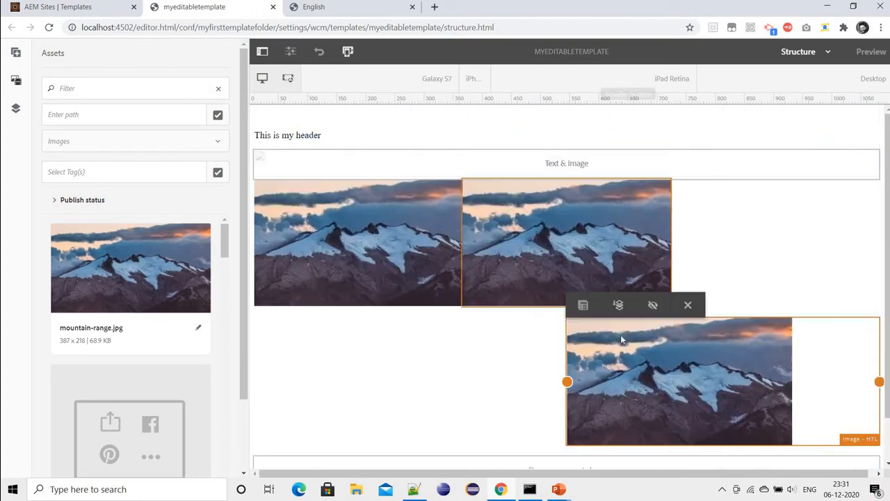
{"action": "scroll", "coordinate": [554, 345], "scroll_direction": "down", "scroll_amount": 1}
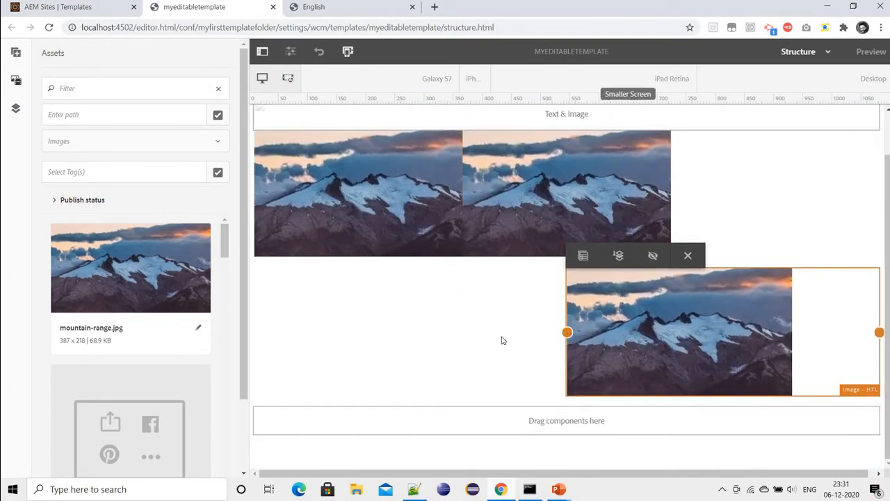
{"action": "left_click_drag", "start_coordinate": [567, 331], "coordinate": [253, 339]}
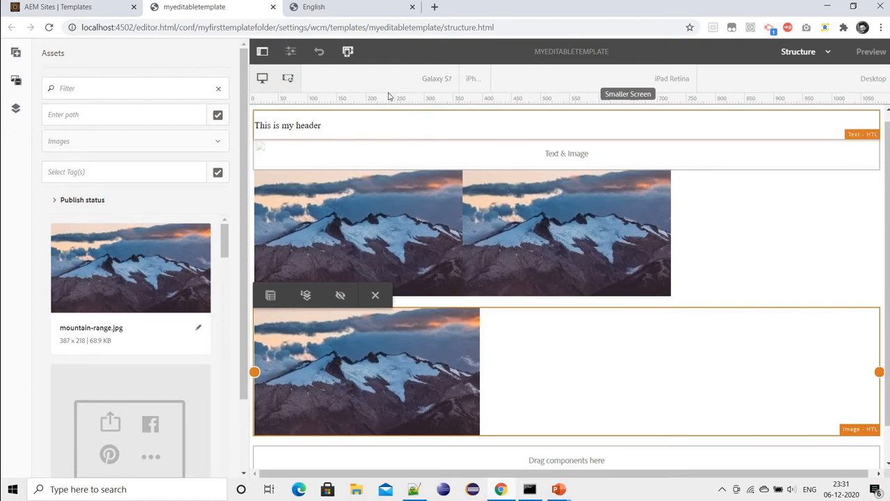
Return to the myfirsttemplatefolder templates list and enable myeditabletemplate for page creation.
{"action": "left_click", "coordinate": [96, 8]}
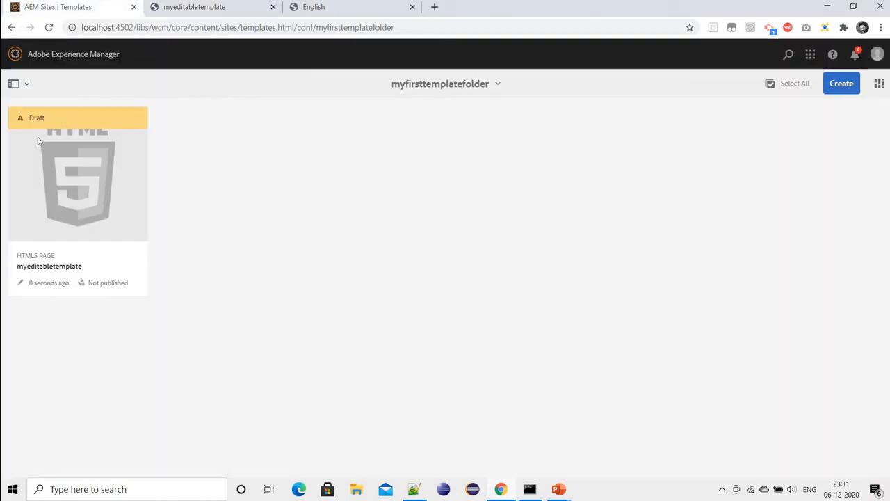
{"action": "mouse_move", "coordinate": [43, 131]}
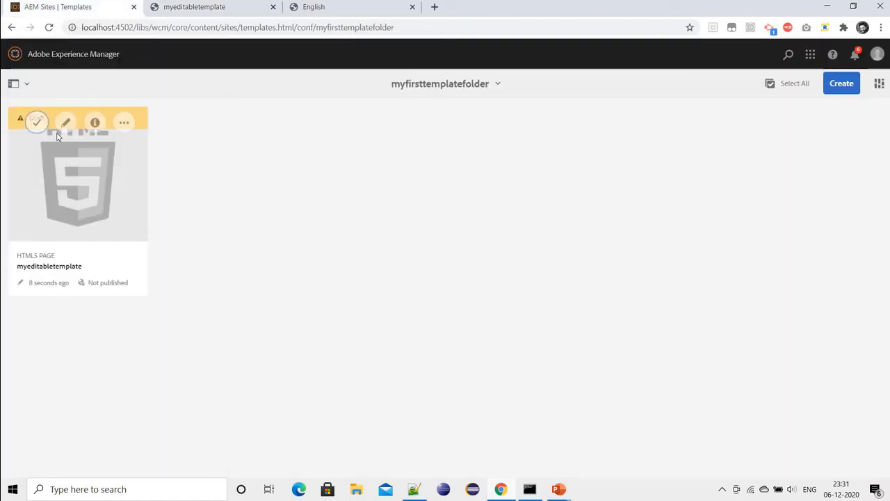
{"action": "left_click", "coordinate": [125, 125]}
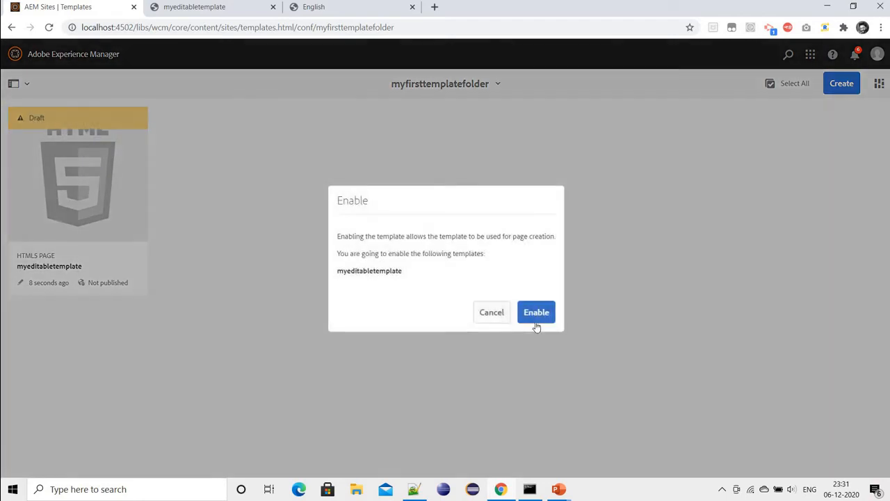
{"action": "left_click", "coordinate": [536, 313]}
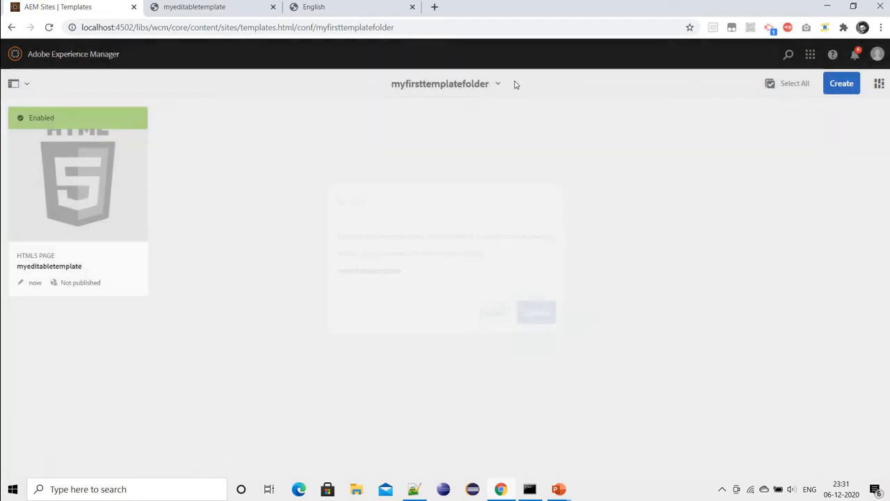
Open CRXDE Lite at localhost:4502/crx/de in a new browser tab.
{"action": "left_click", "coordinate": [435, 9]}
{"action": "type", "text": "loc"}
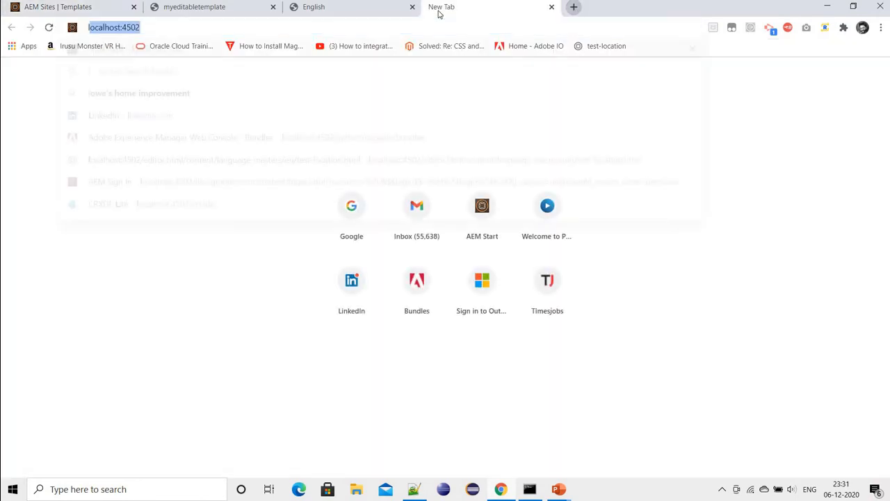
{"action": "type", "text": "al"}
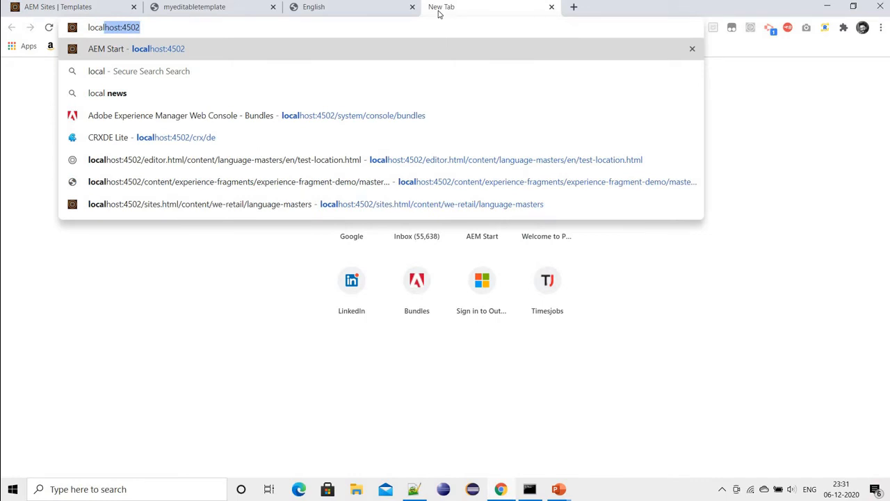
{"action": "key", "text": "Right"}
{"action": "type", "text": "/crx"}
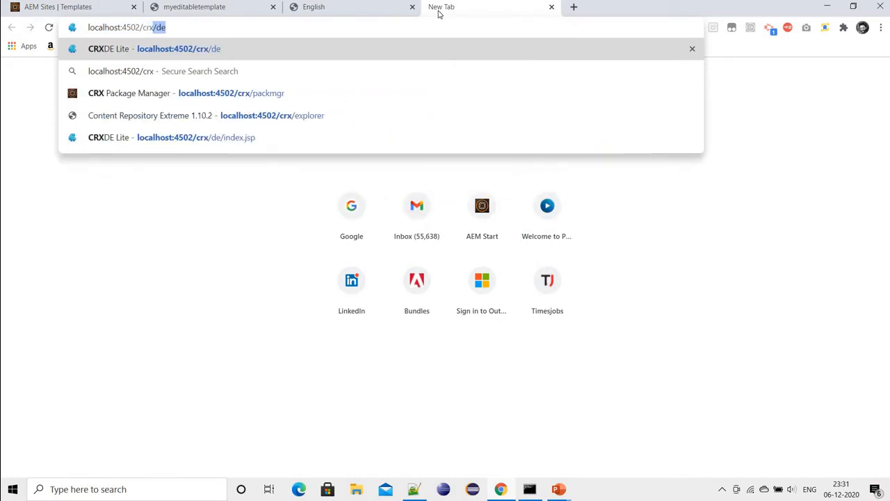
{"action": "type", "text": "/de"}
{"action": "key", "text": "Return"}
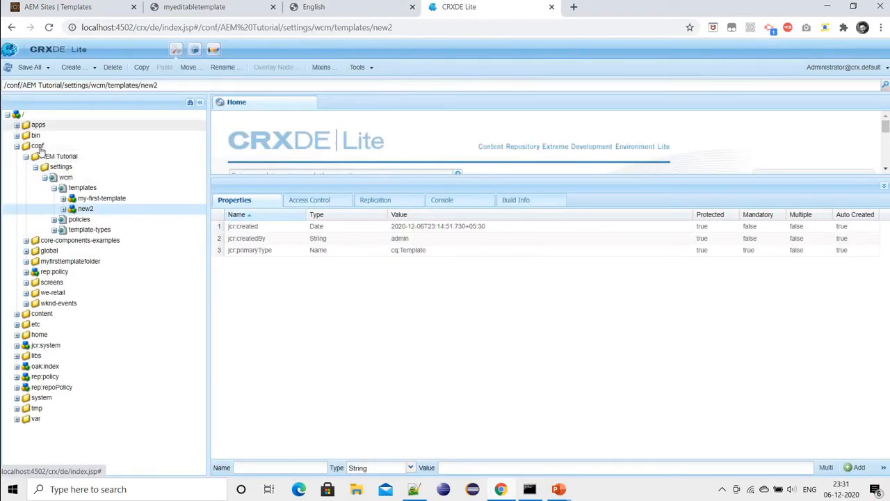
Refresh the conf node and expand myfirsttemplatefolder/settings/wcm/templates down to the myeditabletemplate node.
{"action": "left_click", "coordinate": [38, 146]}
{"action": "left_click", "coordinate": [9, 69]}
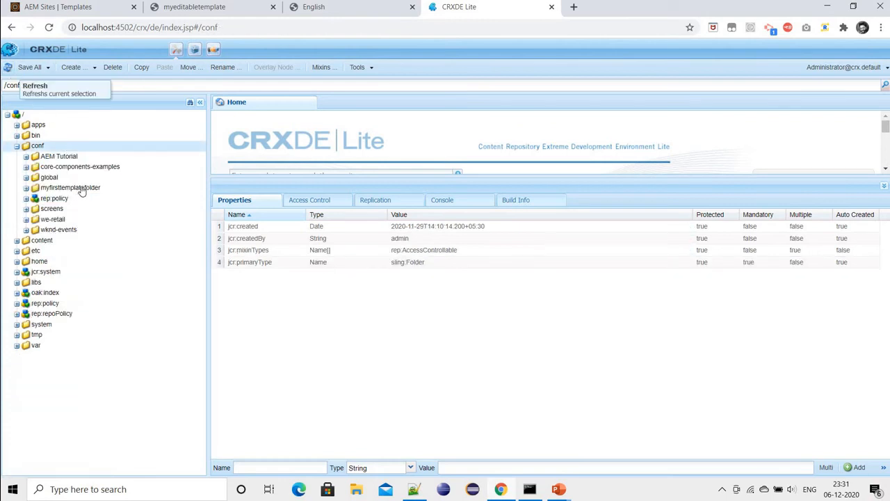
{"action": "double_click", "coordinate": [75, 189]}
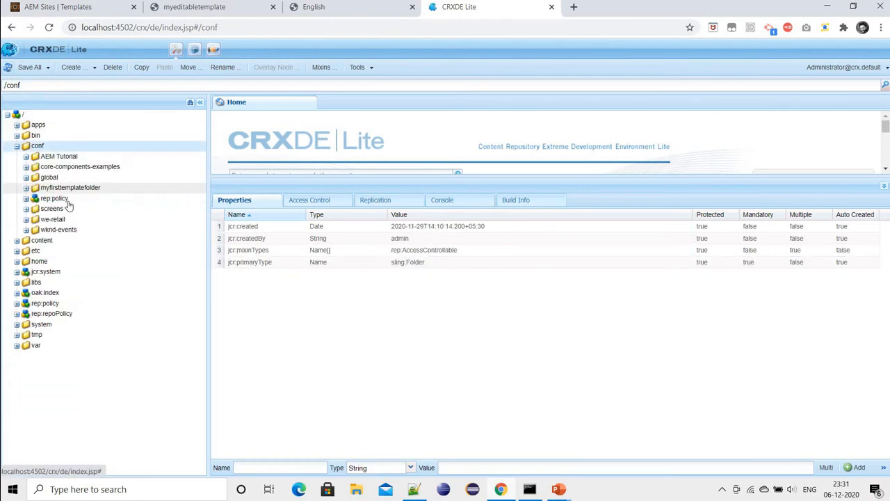
{"action": "double_click", "coordinate": [61, 198]}
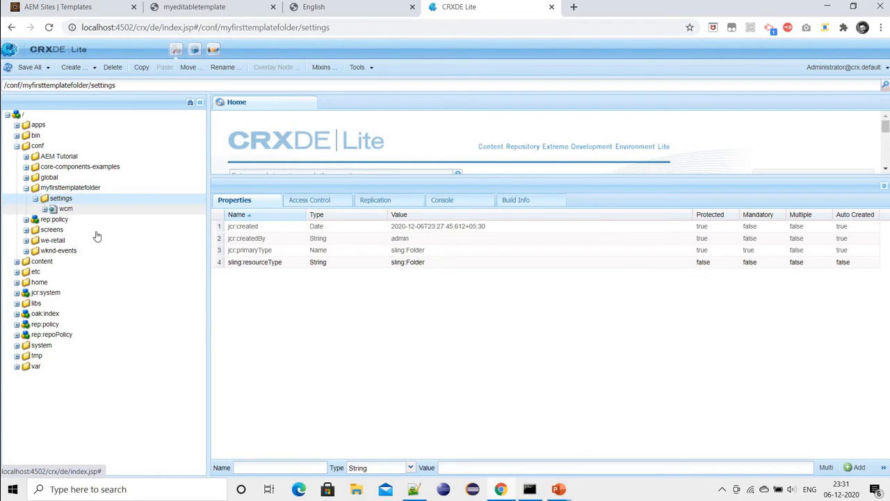
{"action": "double_click", "coordinate": [65, 209]}
{"action": "double_click", "coordinate": [85, 220]}
{"action": "double_click", "coordinate": [106, 230]}
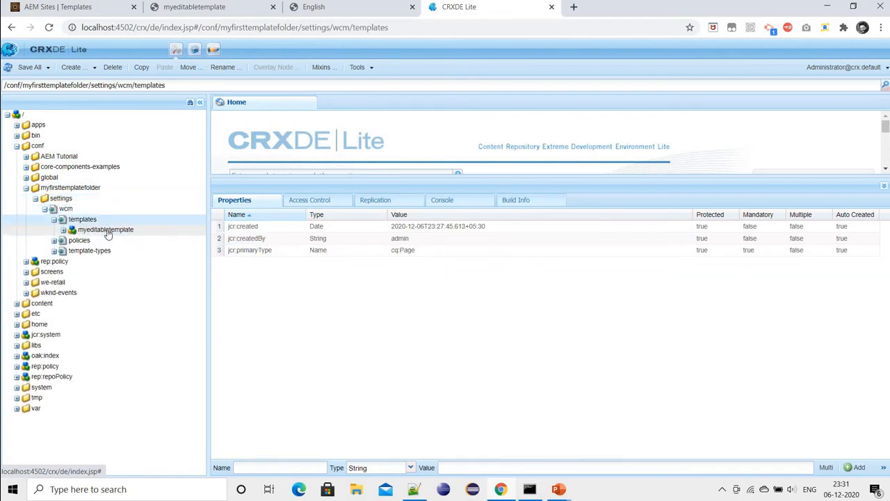
Copy the repository path /conf/myfirsttemplatefolder/settings/wcm/templates/myeditabletemplate.
{"action": "left_click", "coordinate": [207, 86]}
{"action": "right_click", "coordinate": [207, 89]}
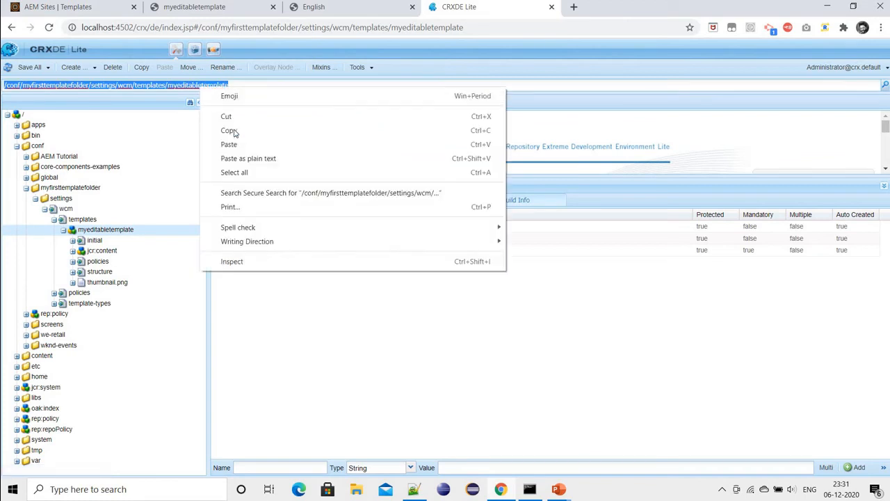
{"action": "left_click", "coordinate": [229, 131]}
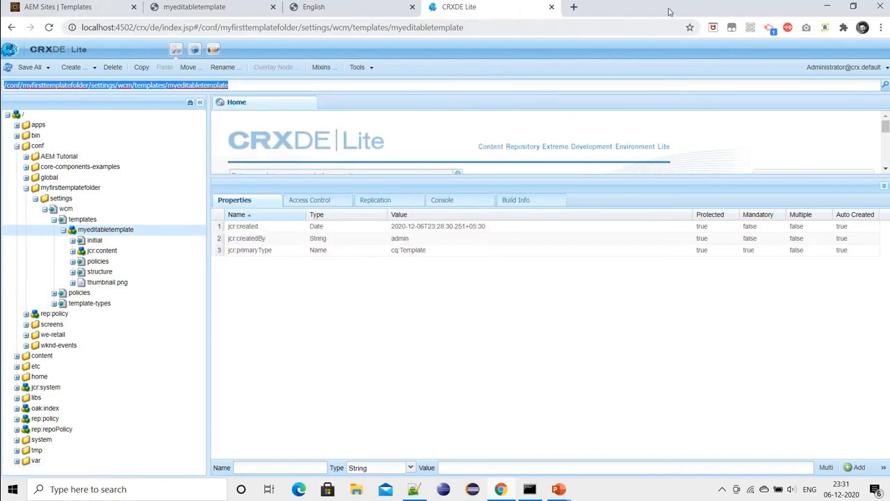
In a new browser tab, open AEM Sites at localhost:4502 and bring up the properties of We.Retail > Language Masters > English.
{"action": "left_click", "coordinate": [574, 9]}
{"action": "type", "text": "lo"}
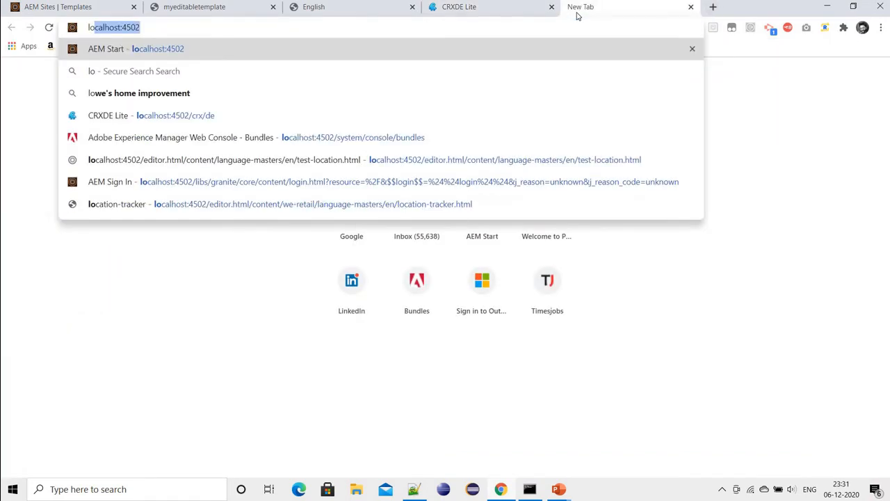
{"action": "key", "text": "Return"}
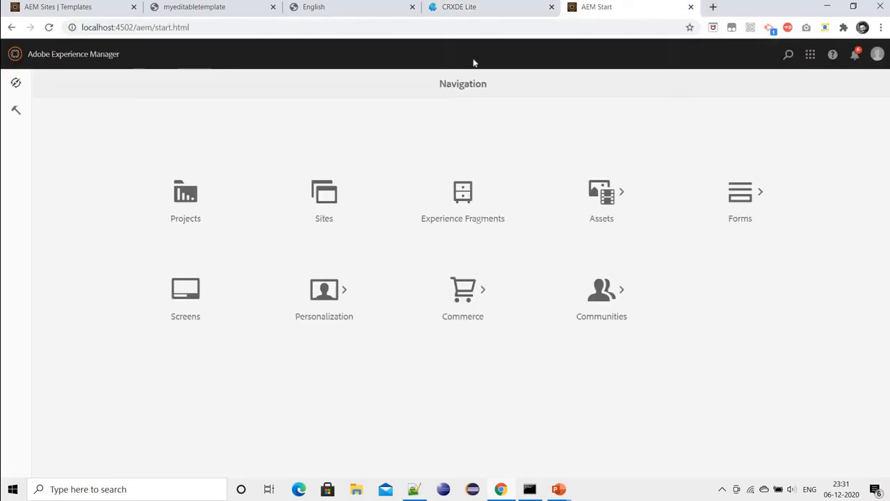
{"action": "left_click", "coordinate": [337, 215]}
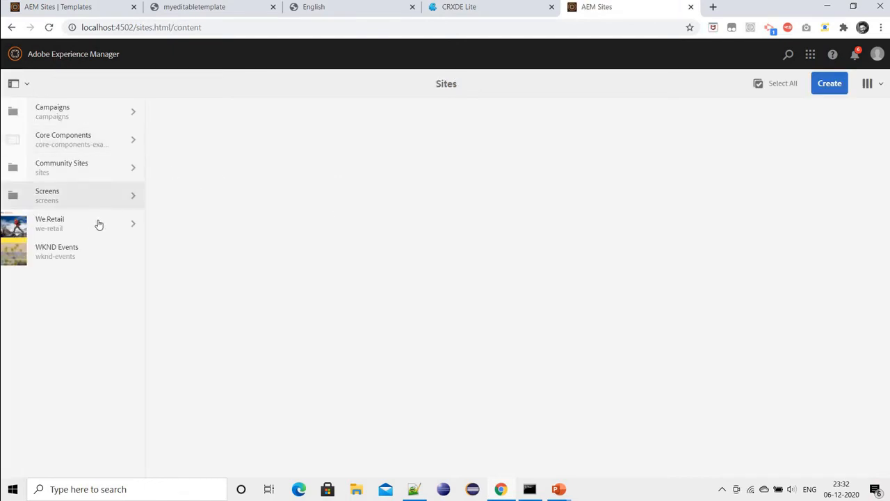
{"action": "left_click", "coordinate": [115, 223]}
{"action": "left_click", "coordinate": [254, 116]}
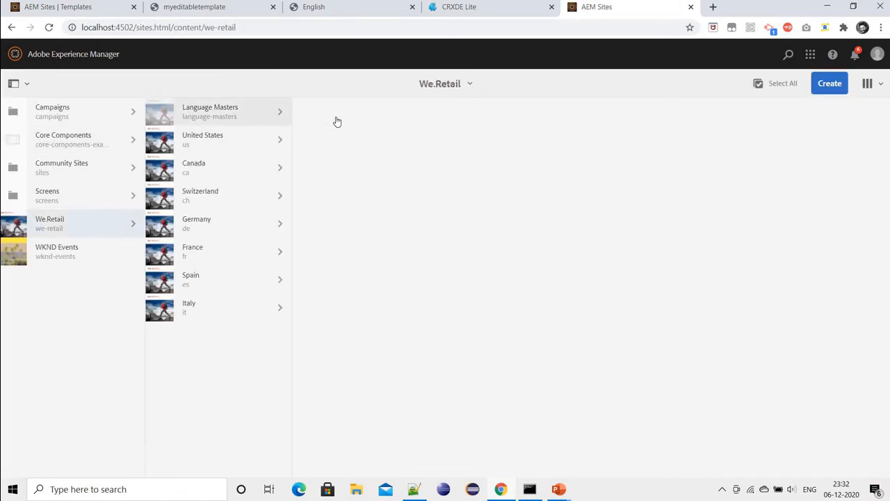
{"action": "left_click", "coordinate": [355, 115]}
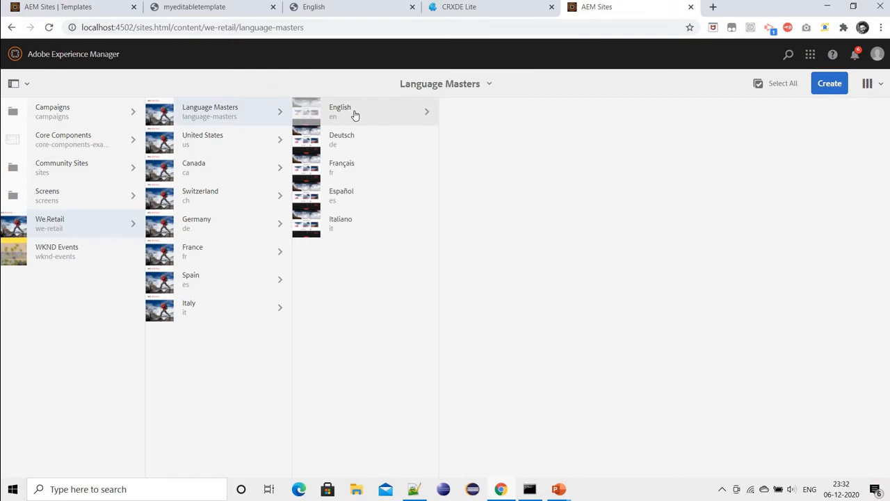
{"action": "left_click", "coordinate": [307, 116]}
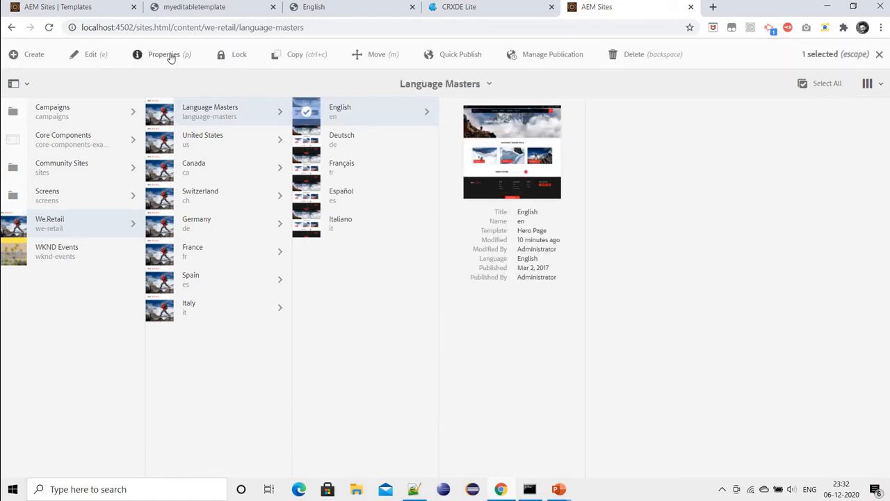
{"action": "left_click", "coordinate": [169, 56]}
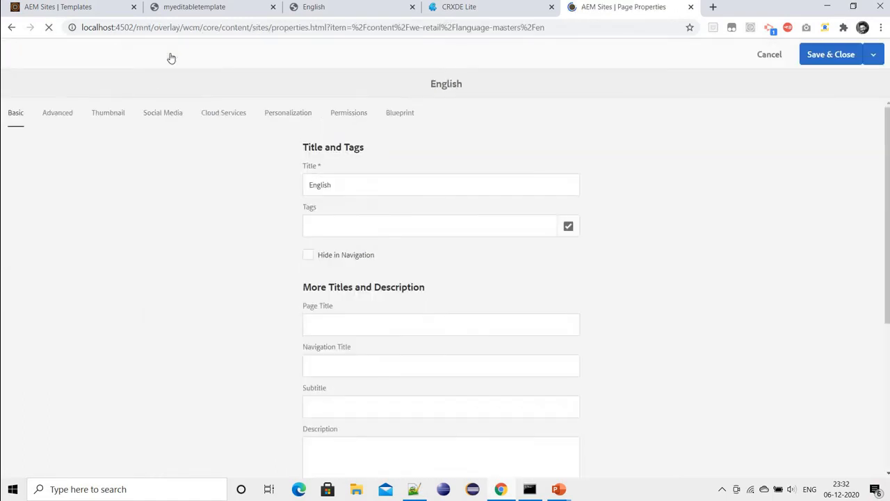
Add the copied myeditabletemplate path as a second allowed template in the English page's advanced properties, and save them.
{"action": "left_click", "coordinate": [61, 115]}
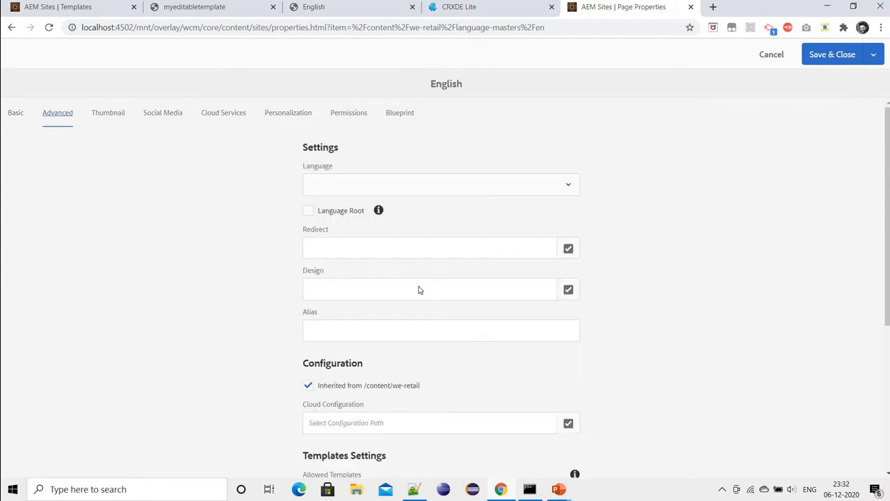
{"action": "scroll", "coordinate": [390, 268], "scroll_direction": "down", "scroll_amount": 3}
{"action": "scroll", "coordinate": [362, 237], "scroll_direction": "down", "scroll_amount": 1}
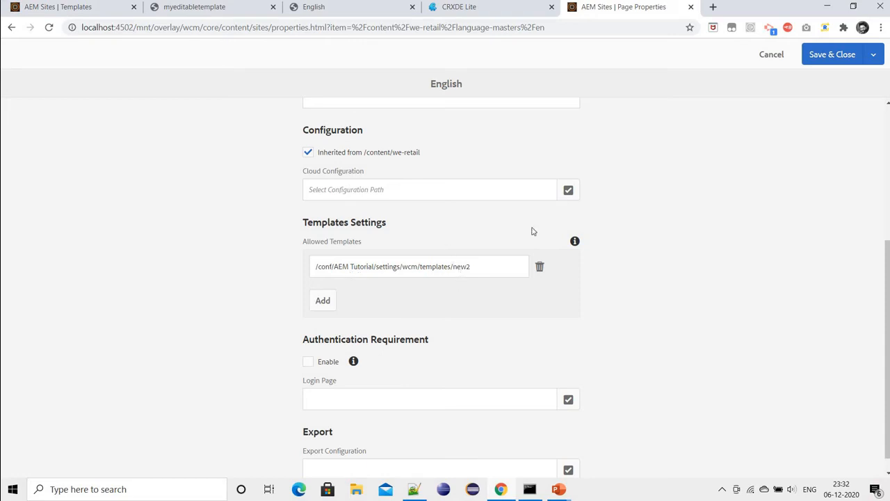
{"action": "left_click", "coordinate": [324, 299]}
{"action": "left_click", "coordinate": [347, 293]}
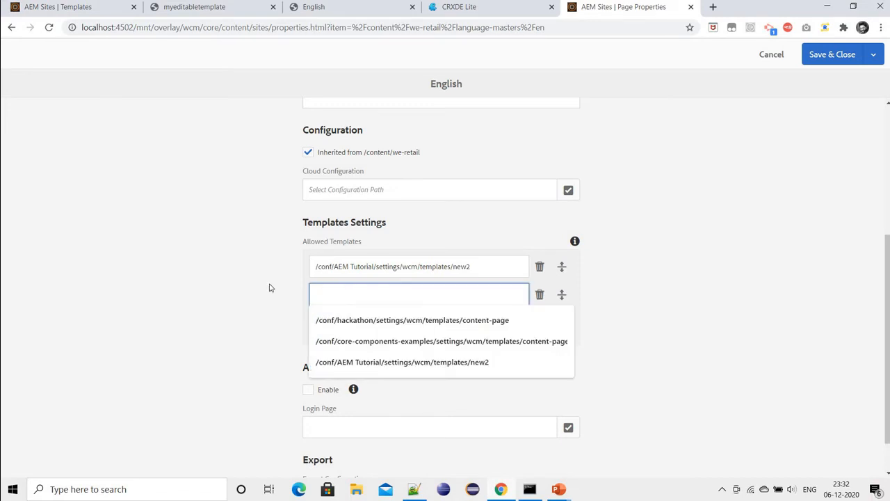
{"action": "key", "text": "ctrl+v"}
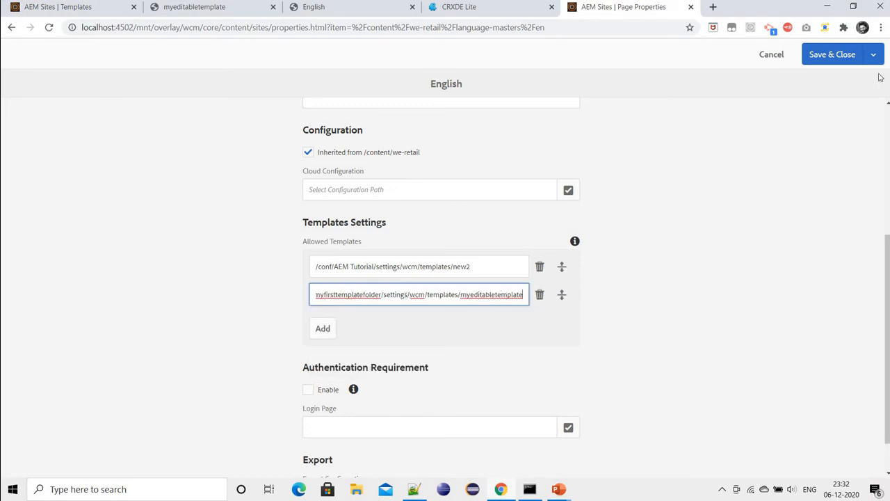
{"action": "left_click", "coordinate": [830, 57]}
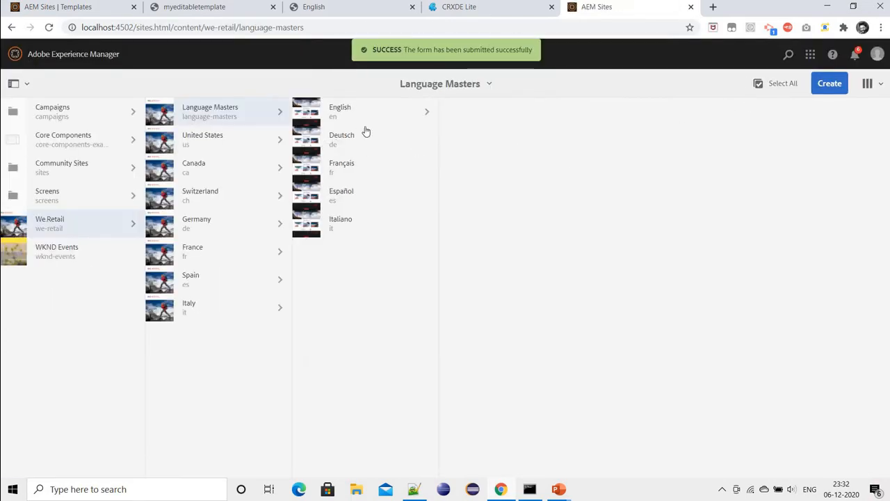
Begin creating a page under English, choosing myeditabletemplate as its template and continuing to the page properties.
{"action": "left_click", "coordinate": [837, 90]}
{"action": "left_click", "coordinate": [763, 109]}
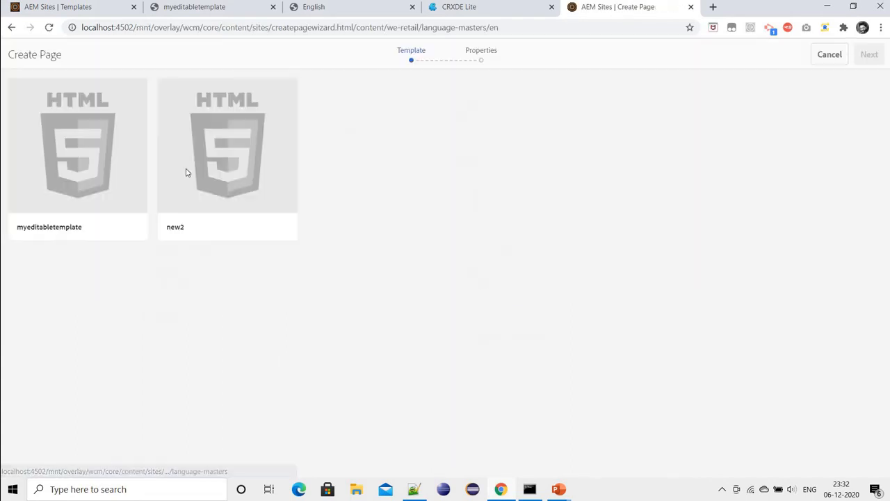
{"action": "left_click", "coordinate": [78, 161]}
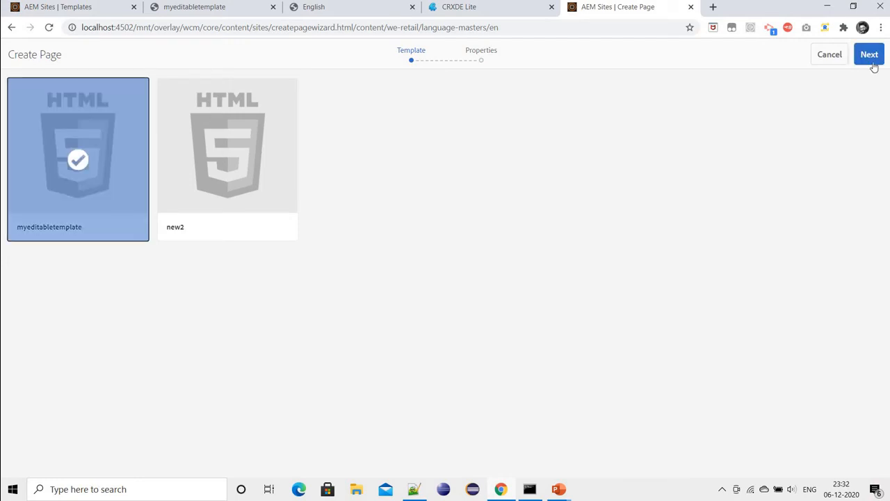
{"action": "left_click", "coordinate": [869, 56]}
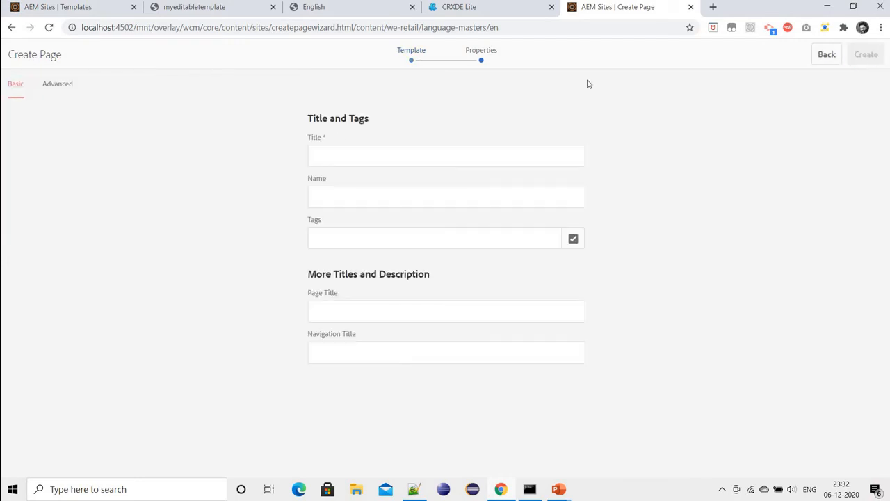
Title the new page firstpage, create it, and open it in the page editor to review its content.
{"action": "left_click", "coordinate": [339, 152]}
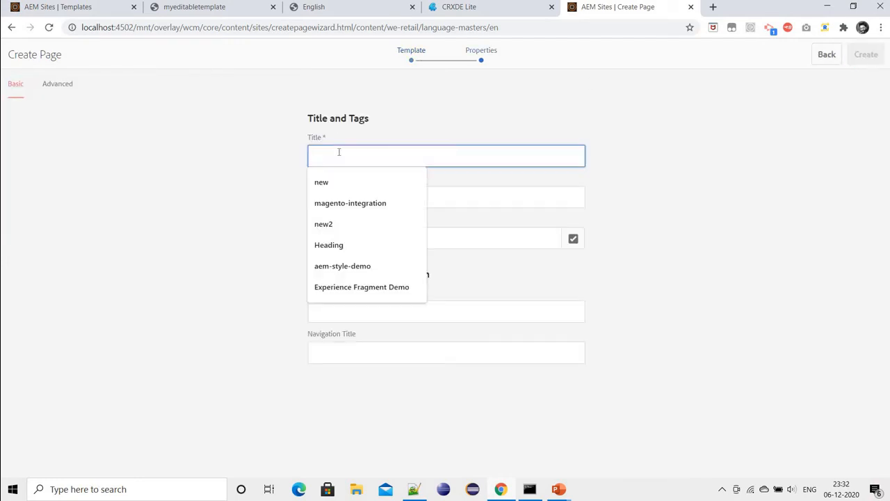
{"action": "type", "text": "first"}
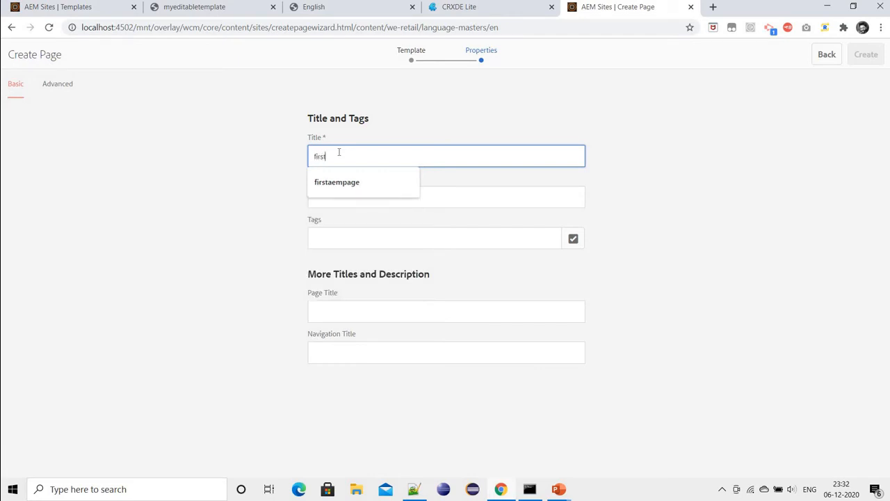
{"action": "type", "text": "page"}
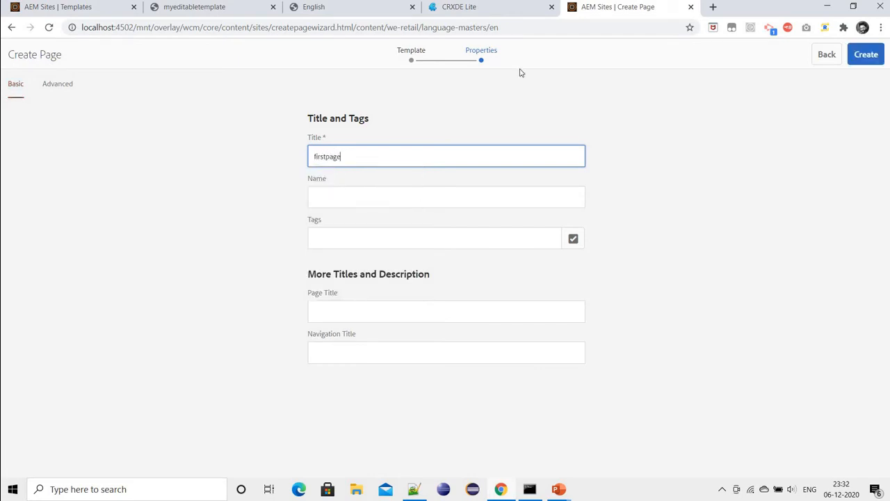
{"action": "left_click", "coordinate": [867, 56]}
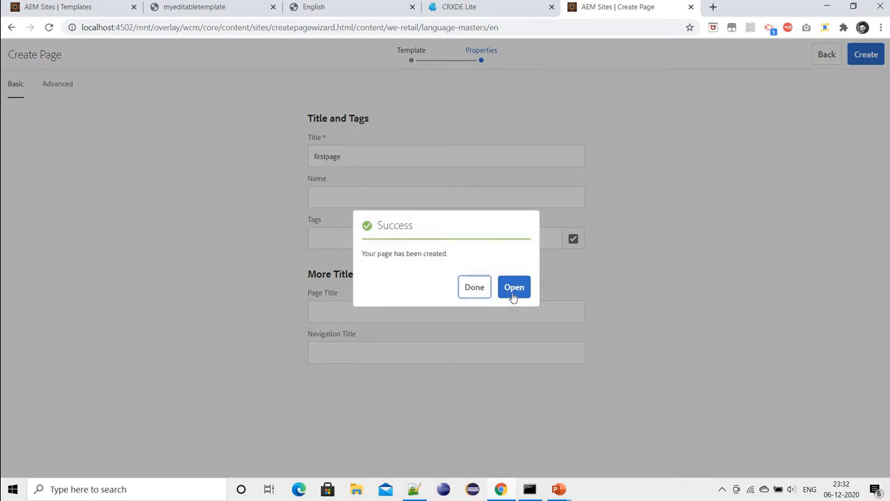
{"action": "left_click", "coordinate": [513, 292]}
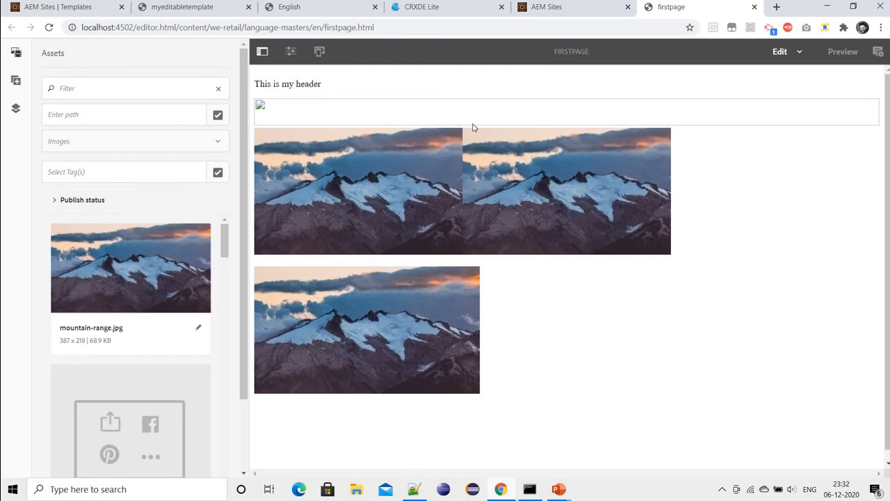
{"action": "scroll", "coordinate": [400, 403], "scroll_direction": "down", "scroll_amount": 1}
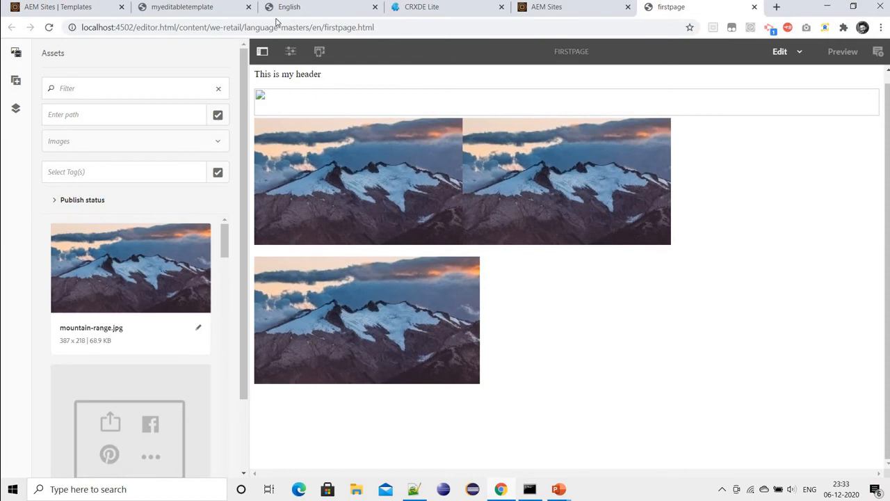
Return to the myeditabletemplate structure and unlock its root layout container.
{"action": "left_click", "coordinate": [212, 8]}
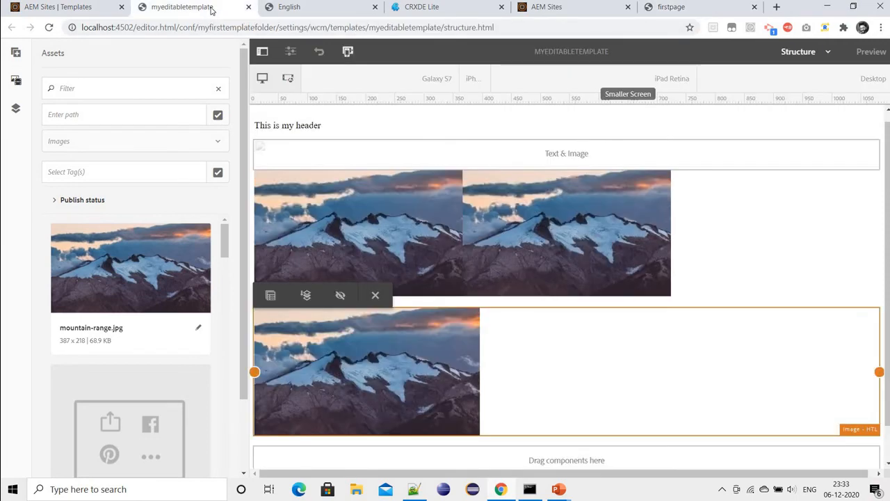
{"action": "scroll", "coordinate": [726, 407], "scroll_direction": "down", "scroll_amount": 1}
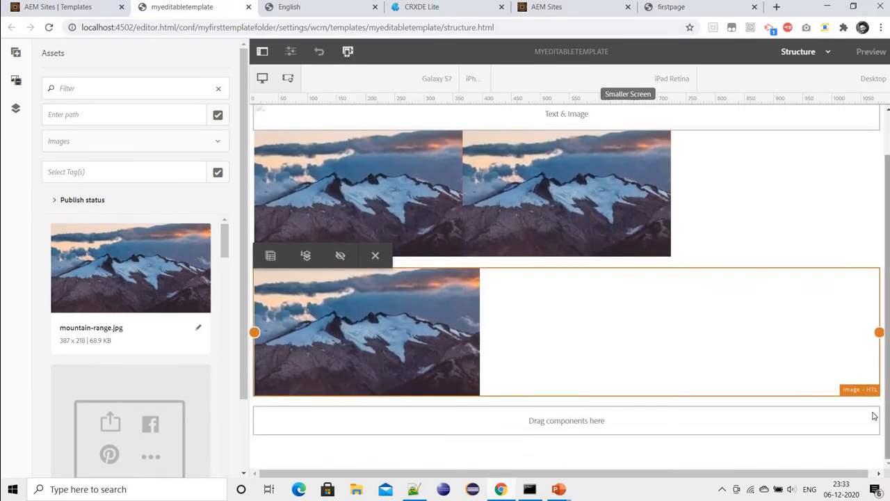
{"action": "left_click", "coordinate": [864, 251]}
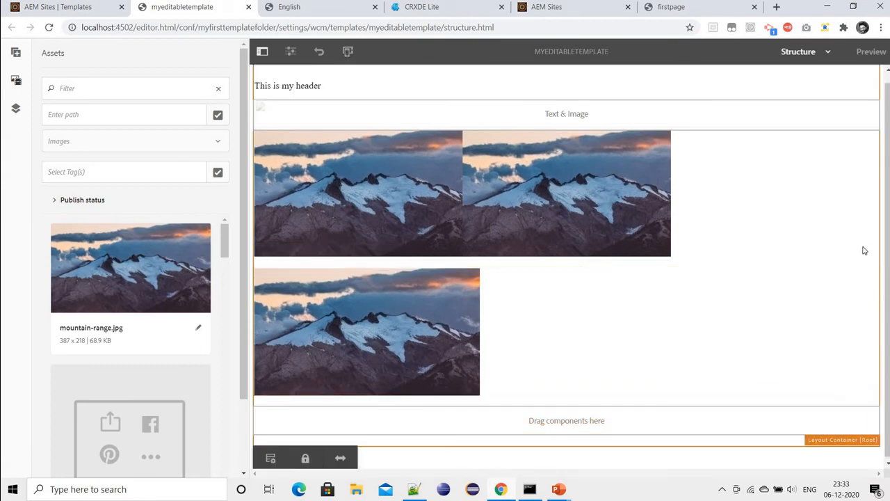
{"action": "left_click", "coordinate": [305, 460]}
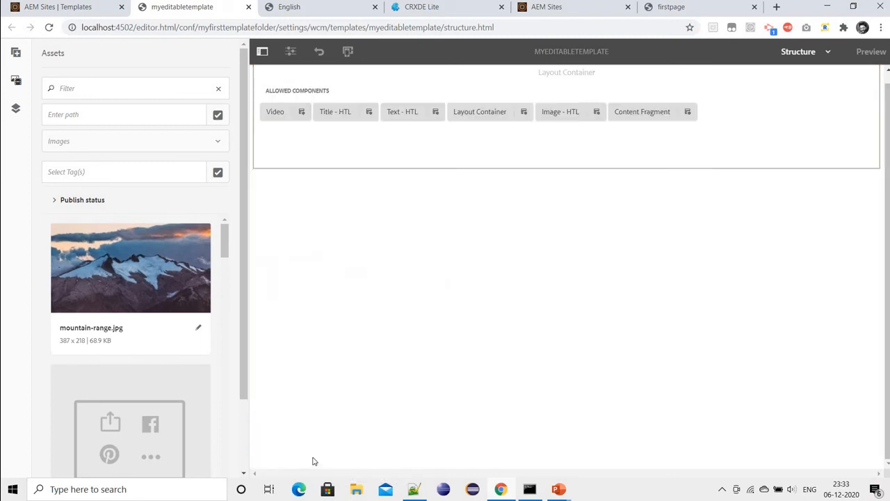
Start another page under English in the Sites console, based on myeditabletemplate, and proceed to its properties.
{"action": "left_click", "coordinate": [327, 7]}
{"action": "left_click", "coordinate": [545, 7]}
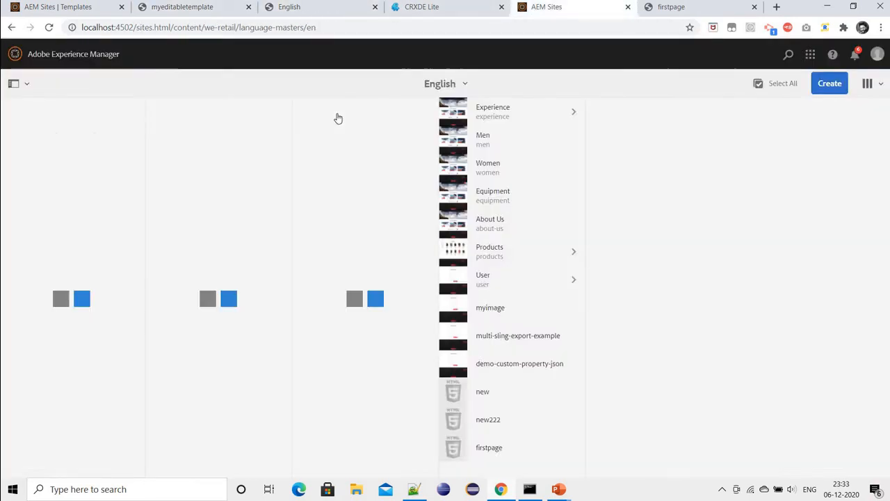
{"action": "left_click", "coordinate": [832, 91]}
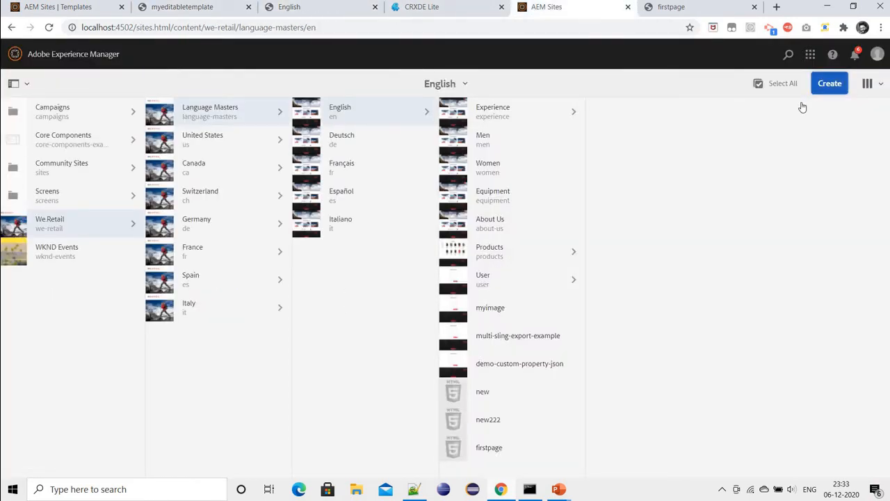
{"action": "left_click", "coordinate": [795, 109]}
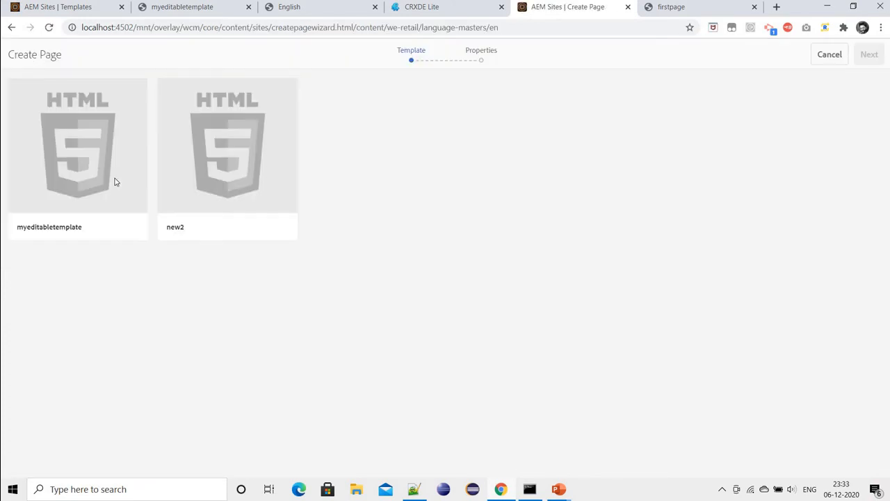
{"action": "left_click", "coordinate": [85, 166]}
{"action": "left_click", "coordinate": [870, 61]}
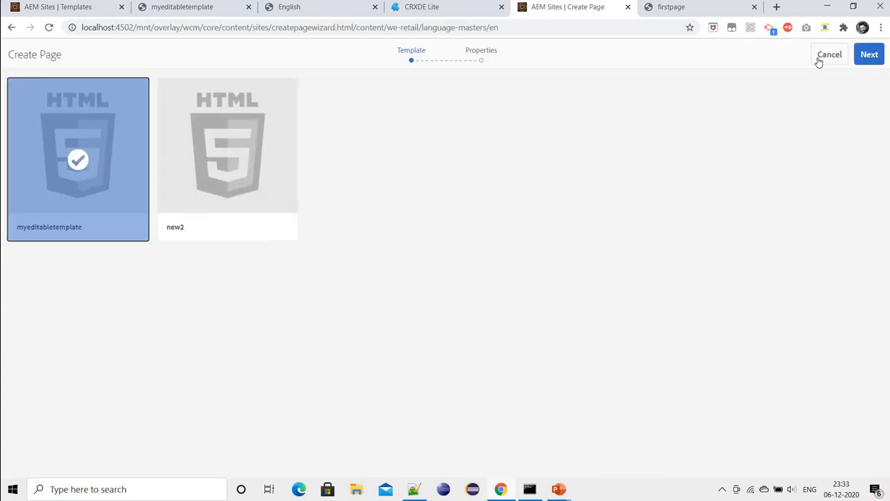
Title the new page mysecondpage, create it, and open it in the page editor.
{"action": "left_click", "coordinate": [424, 157]}
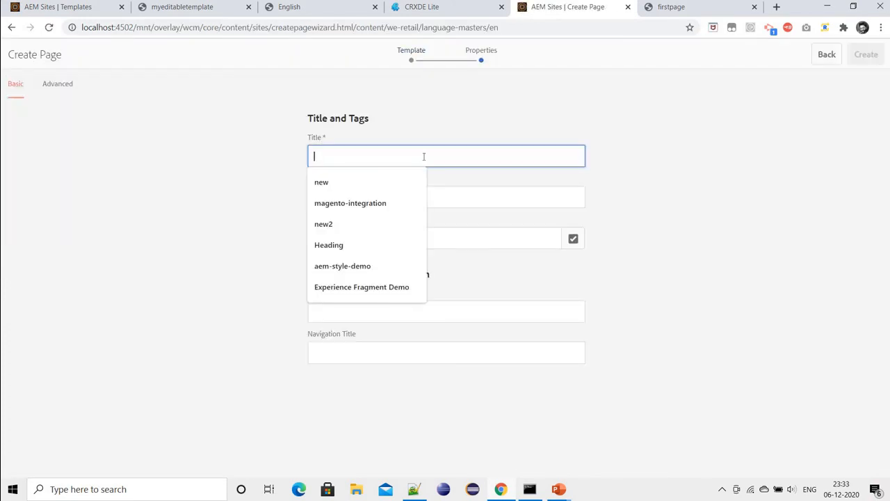
{"action": "type", "text": "myse"}
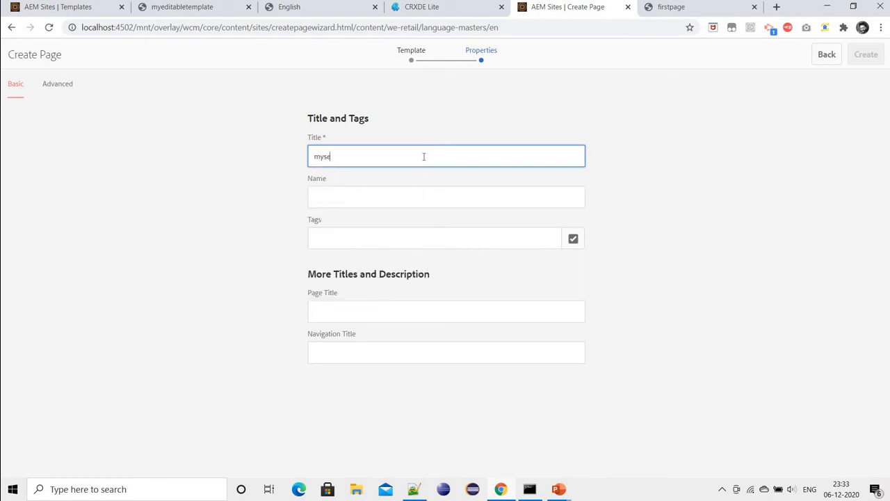
{"action": "type", "text": "condpage"}
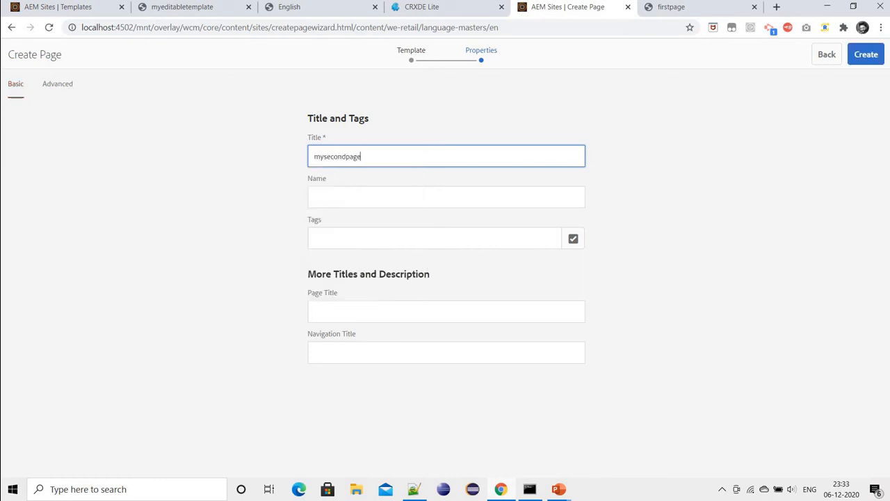
{"action": "left_click", "coordinate": [855, 60]}
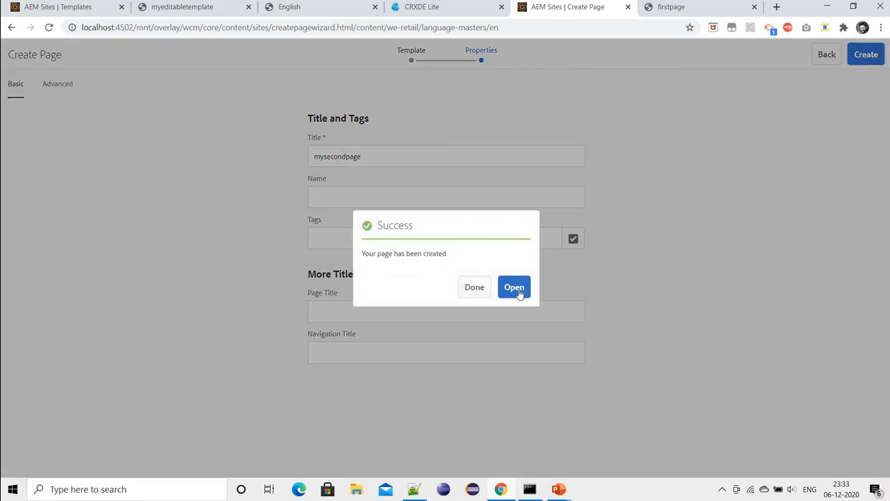
{"action": "left_click", "coordinate": [519, 290]}
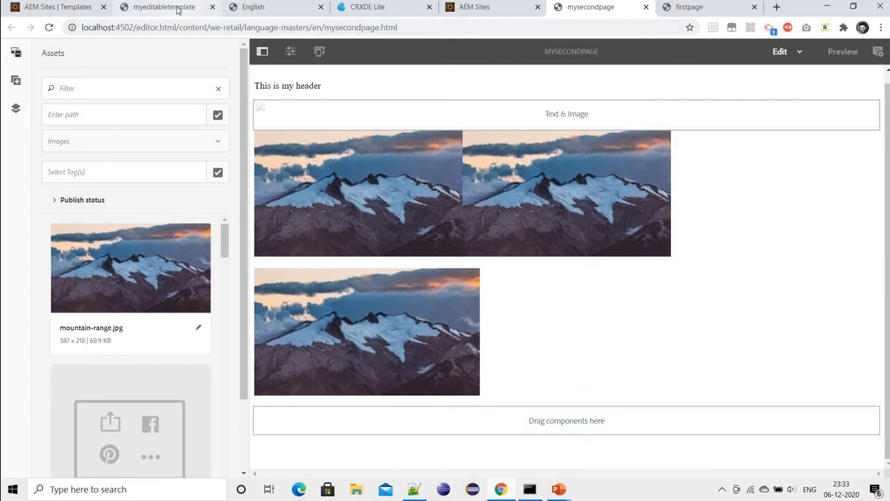
Return to the myeditabletemplate structure, reload it, and open the policy of its root layout container.
{"action": "left_click", "coordinate": [152, 8]}
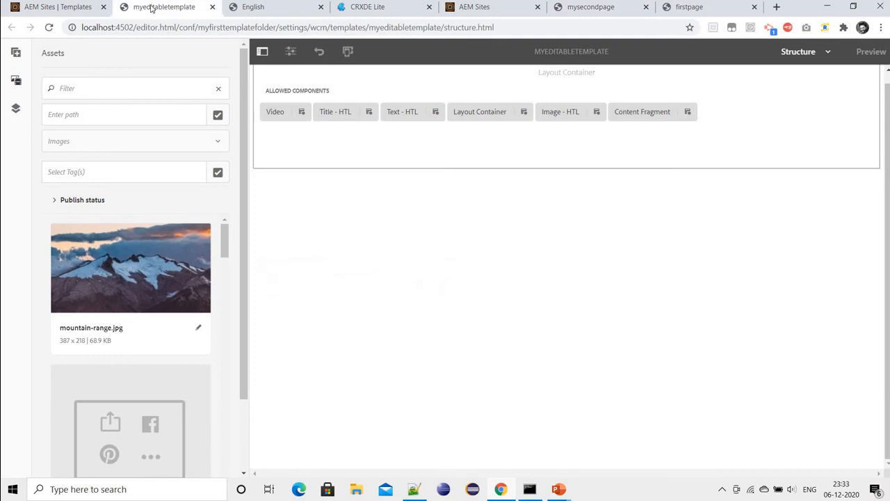
{"action": "left_click", "coordinate": [50, 28]}
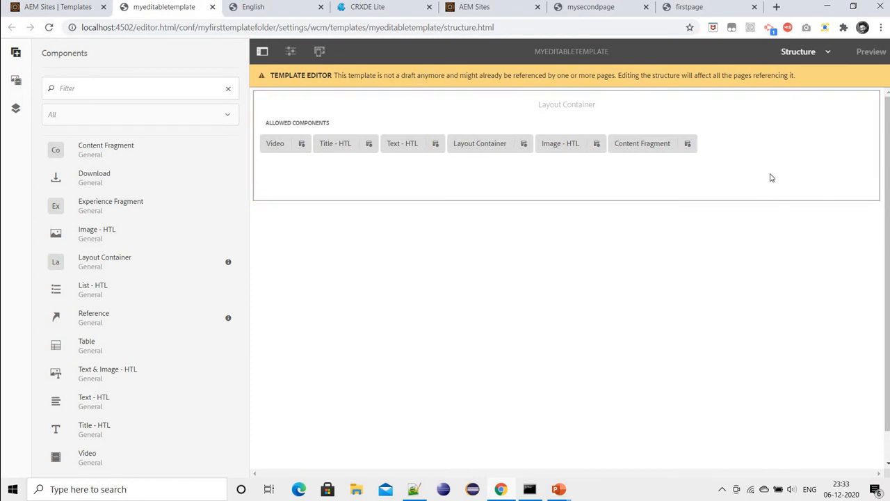
{"action": "left_click", "coordinate": [746, 194]}
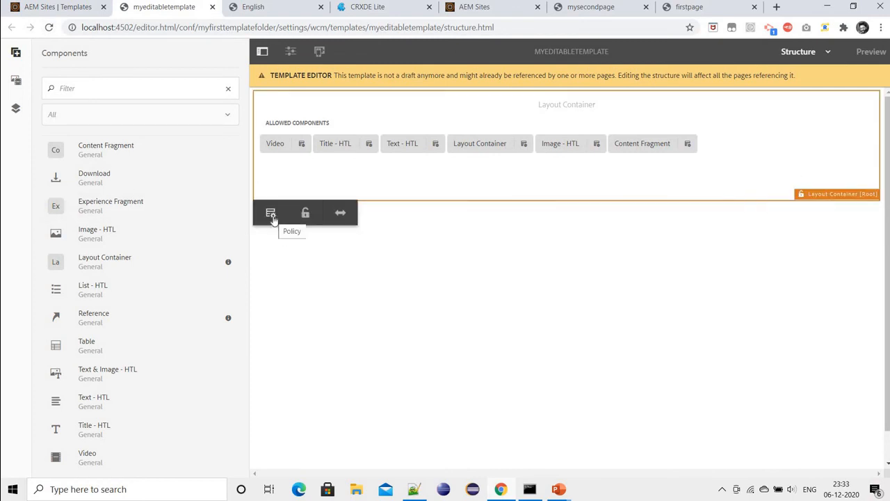
{"action": "left_click", "coordinate": [272, 215]}
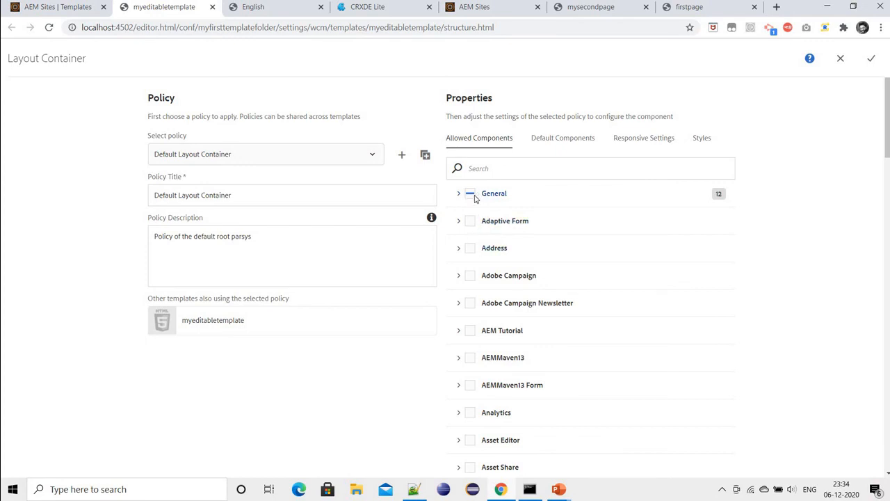
Find the AEM Tutorial group by searching for aem, allow all its components in the layout container policy, and save the policy after viewing its styles.
{"action": "left_click", "coordinate": [501, 169]}
{"action": "type", "text": "aem"}
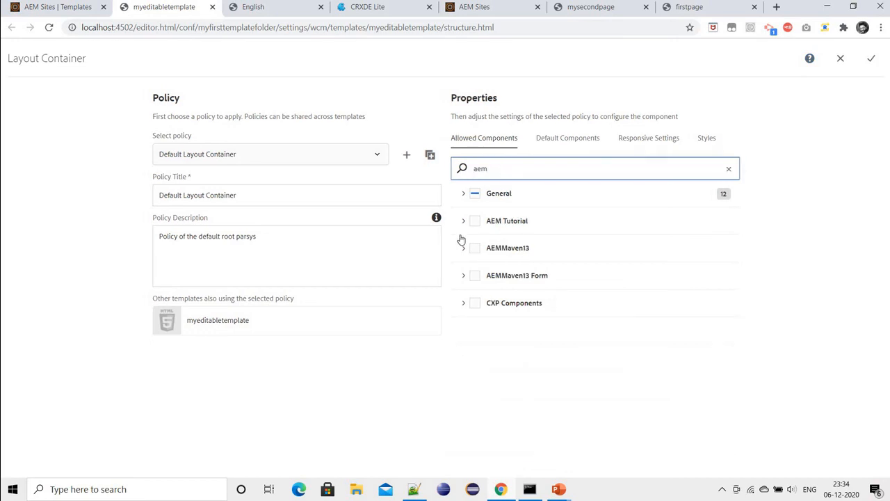
{"action": "left_click", "coordinate": [504, 220]}
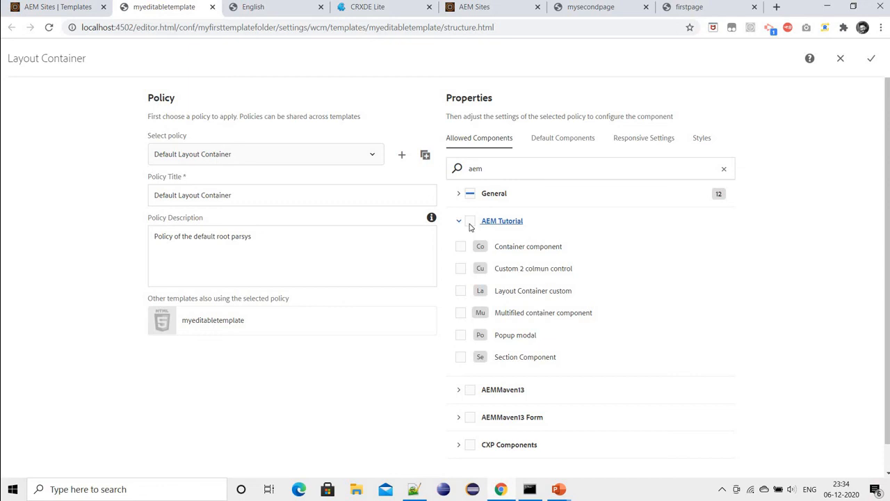
{"action": "left_click", "coordinate": [471, 221]}
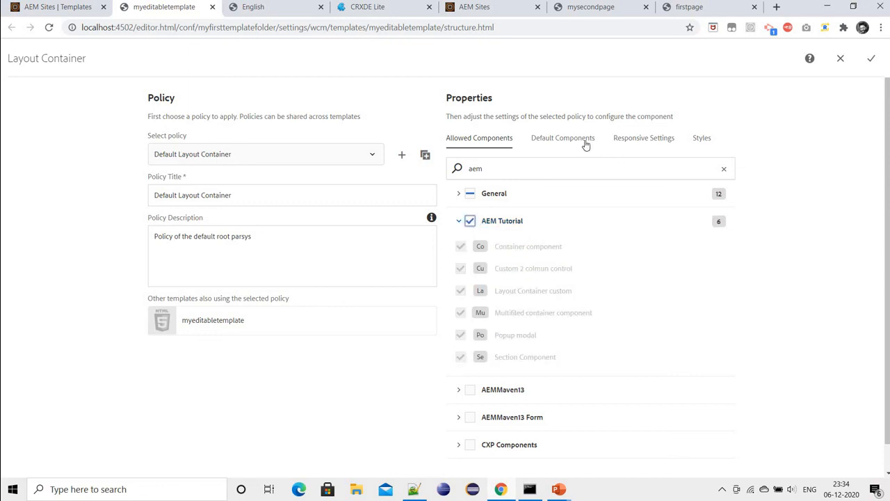
{"action": "left_click", "coordinate": [700, 139]}
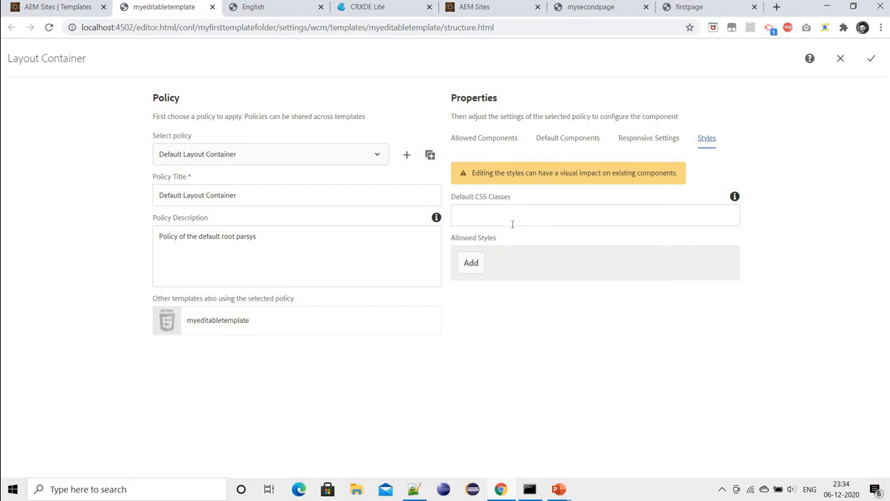
{"action": "left_click", "coordinate": [873, 60]}
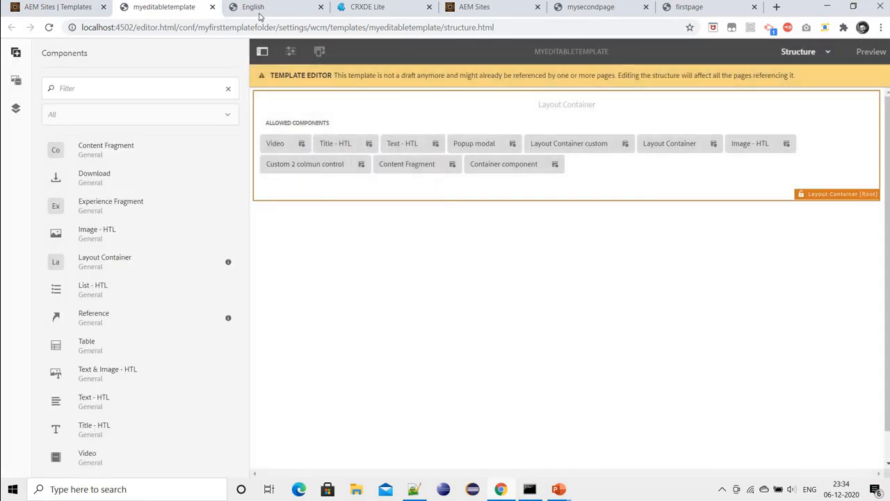
Go back to mysecondpage in the page editor to check it against the updated template policy.
{"action": "left_click", "coordinate": [574, 11]}
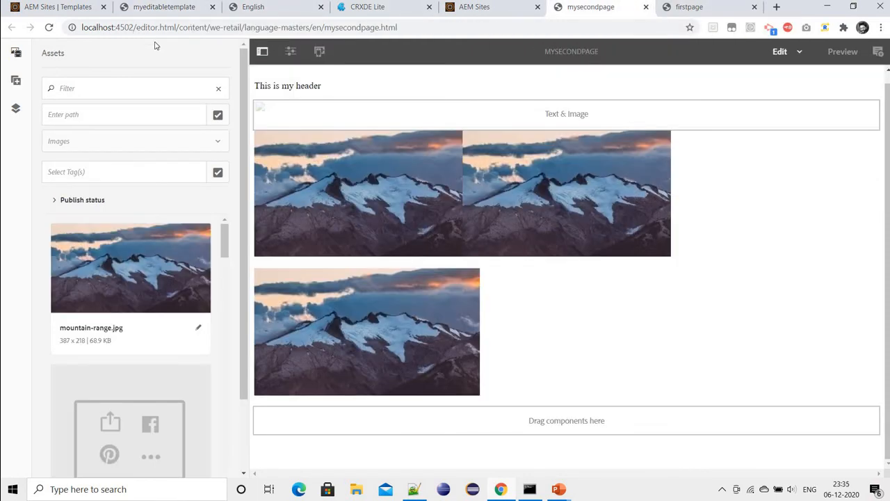